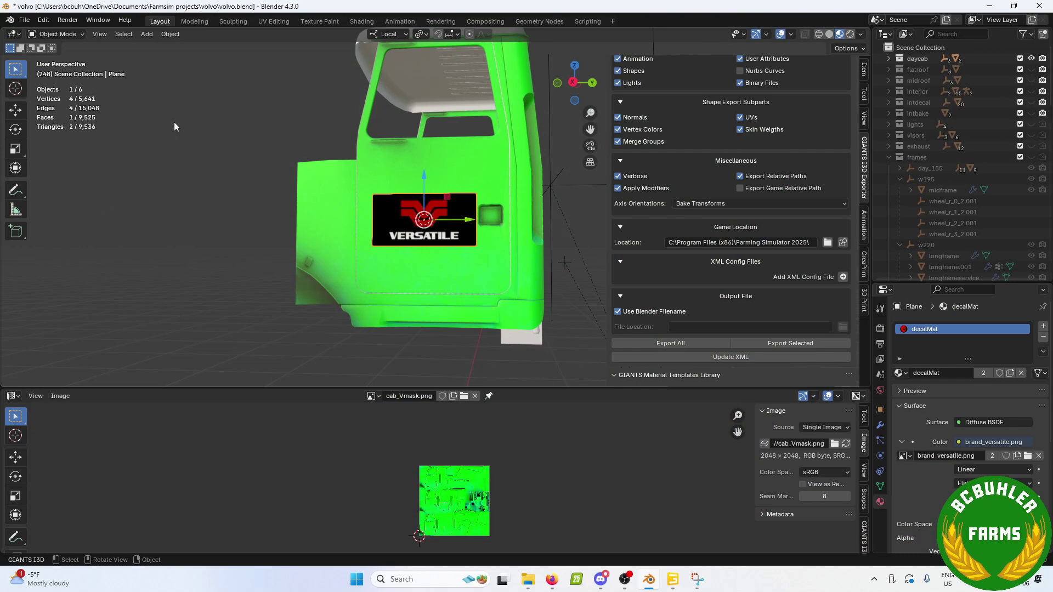
Step: Orbit and zoom around the VERSATILE decal on the green cab door for a side-on look
middle_drag(423, 222, 466, 198)
scroll(466, 197, up, 4)
middle_drag(386, 245, 423, 223)
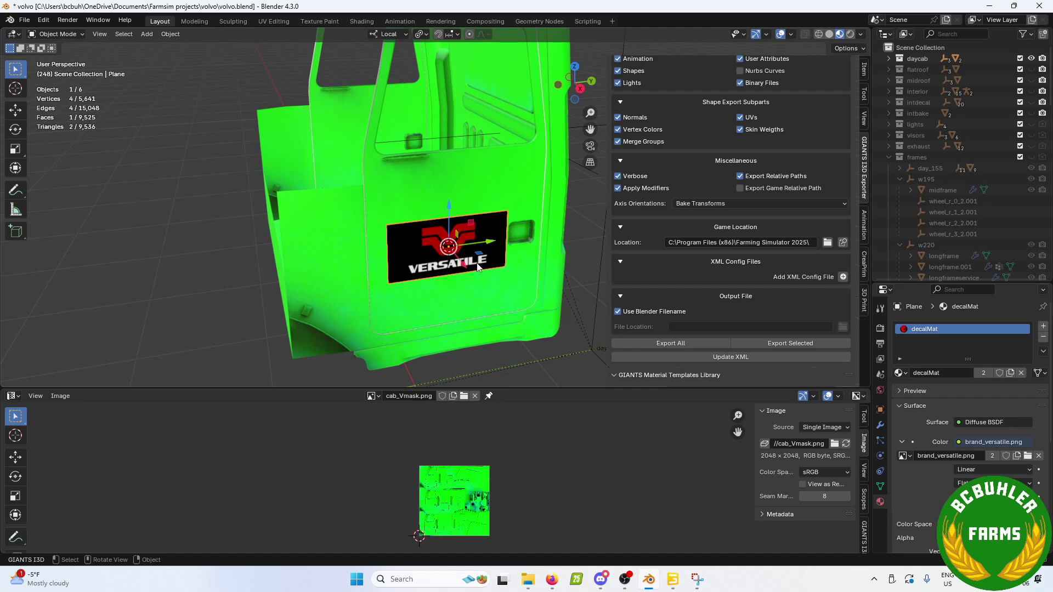
Step: In GIANTS Editor, select the VERSATILE decal plane to show its brand_versatile.png material
click(673, 578)
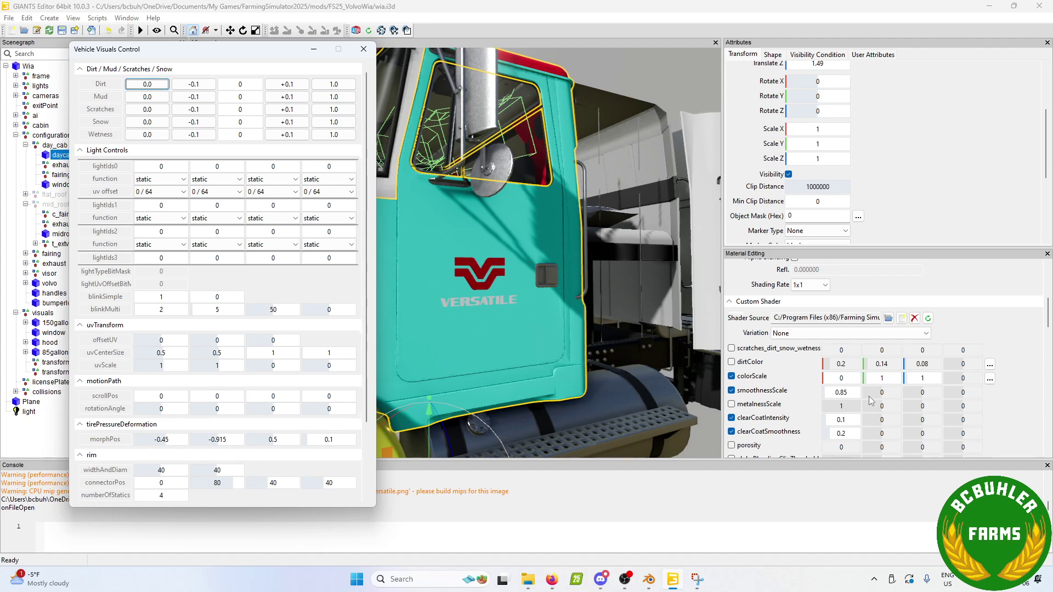
scroll(787, 356, up, 3)
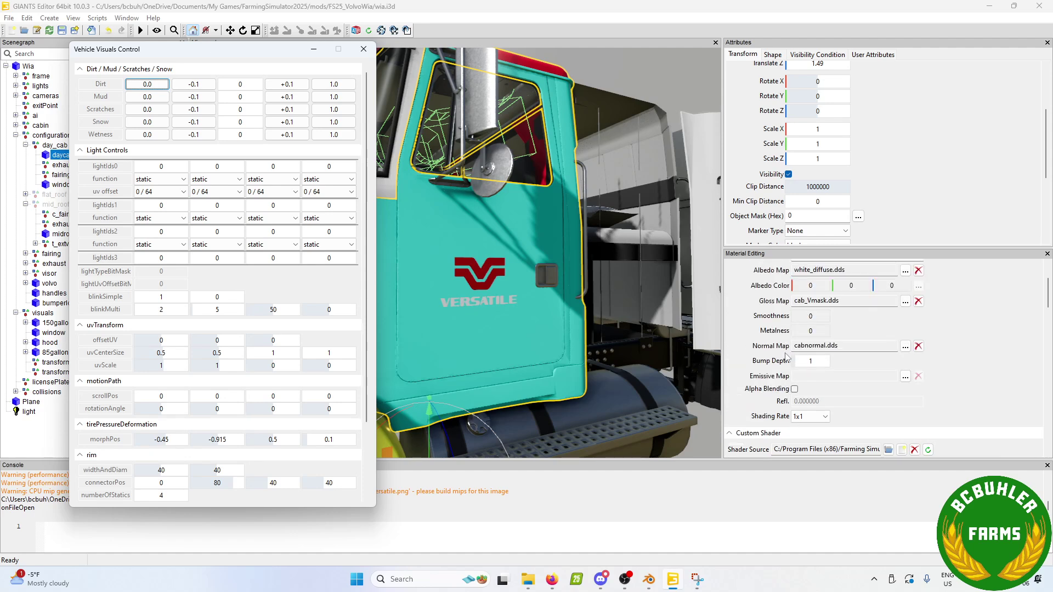
click(462, 273)
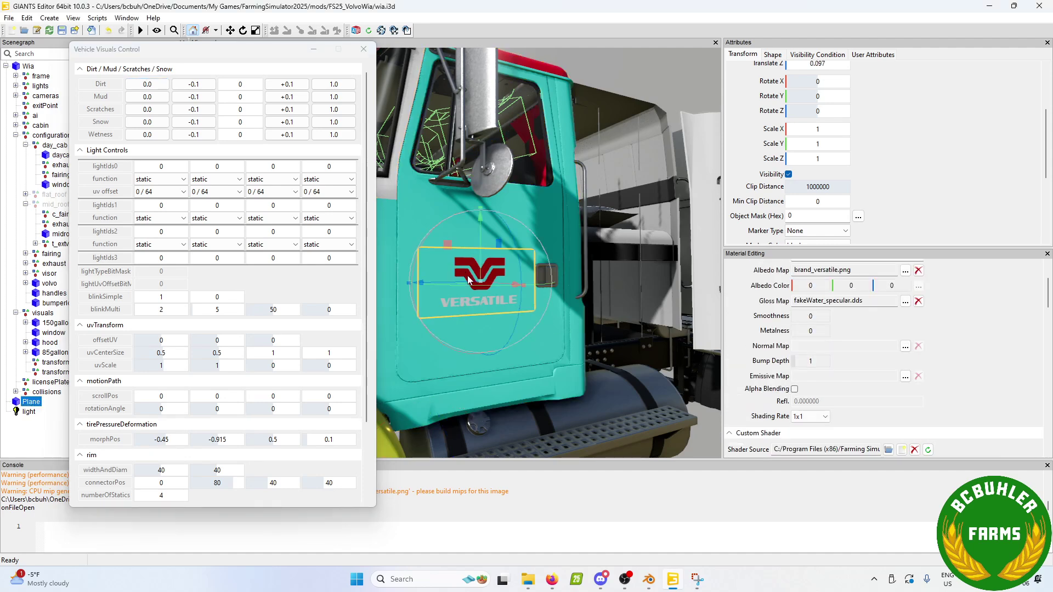
mouse_move(832, 304)
click(274, 53)
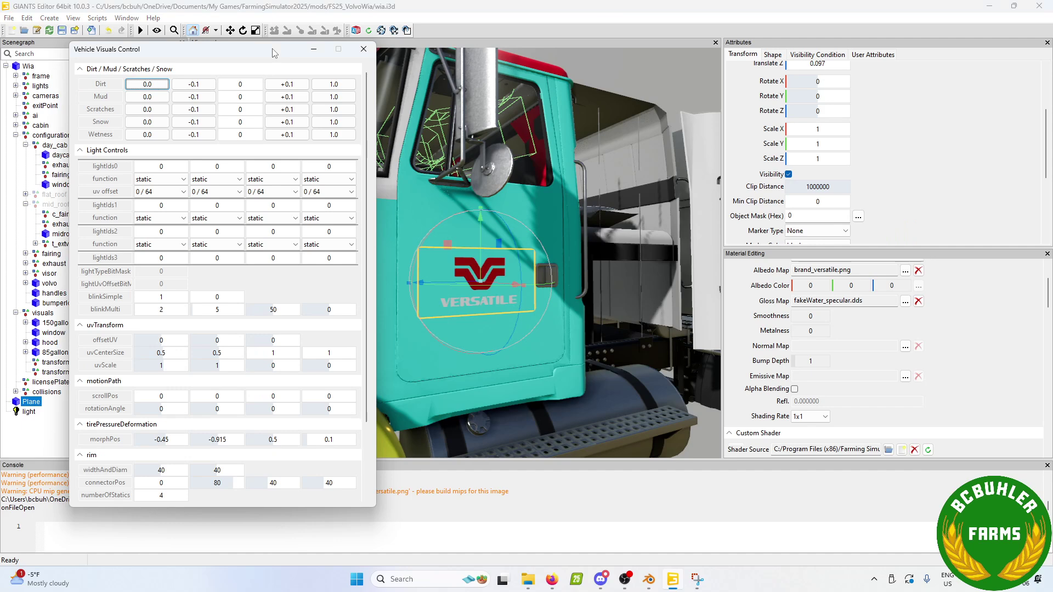
Step: Set the cab dirt to the 1.0 preset and zoom in on the door decal
click(333, 84)
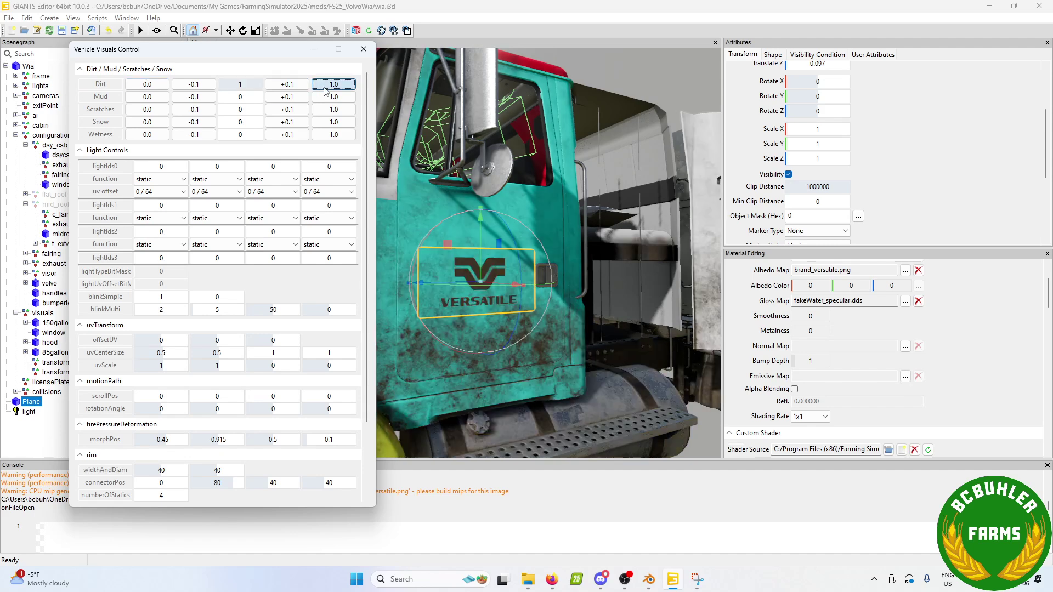
right_drag(529, 295, 527, 318)
scroll(527, 290, up, 10)
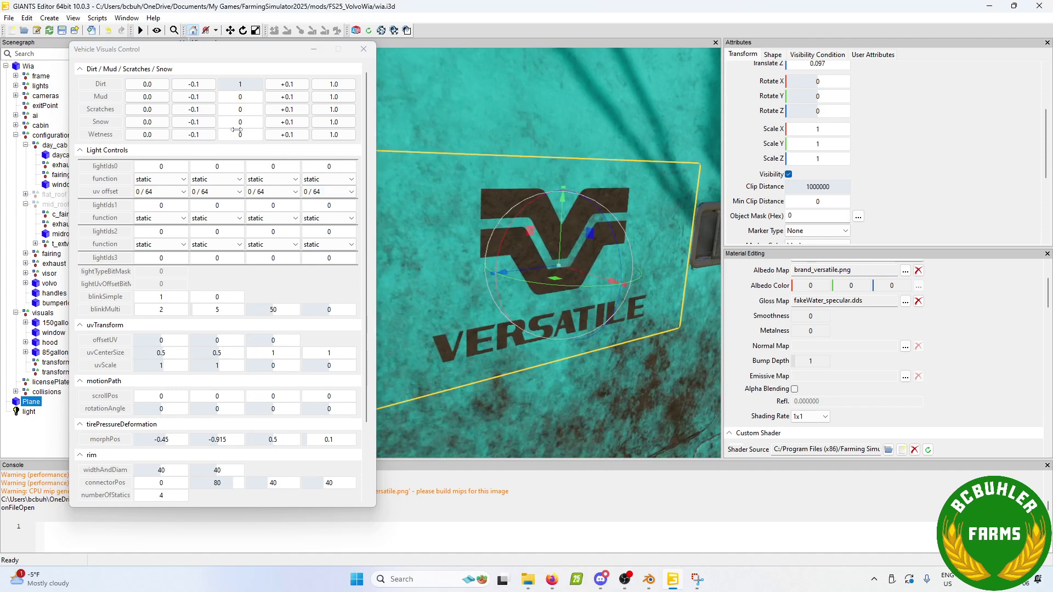
Step: Reset the cab dirt to 0, zoom back out, and return to Blender
click(147, 84)
right_drag(542, 230, 554, 215)
scroll(510, 258, down, 6)
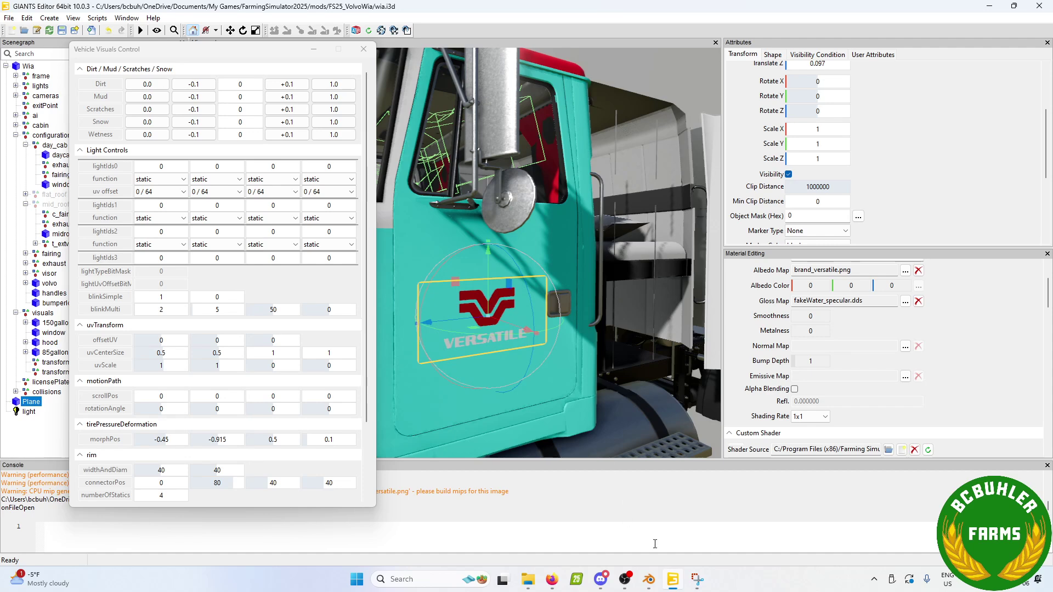
click(648, 580)
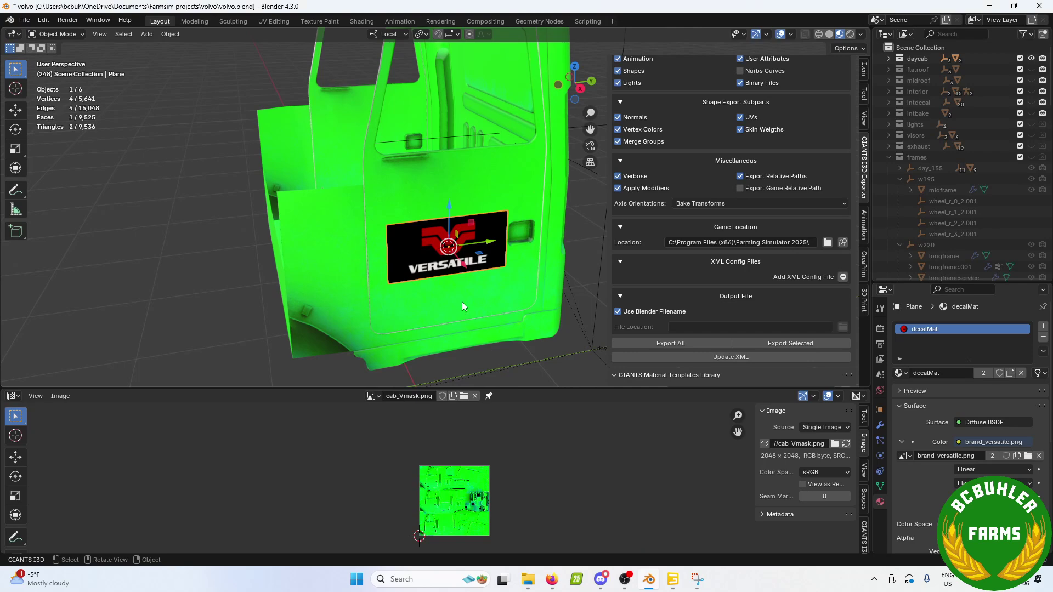
Step: Add a second UV map to the decal plane's UV Maps list, then show its modifiers
middle_drag(461, 306, 482, 258)
scroll(528, 244, up, 5)
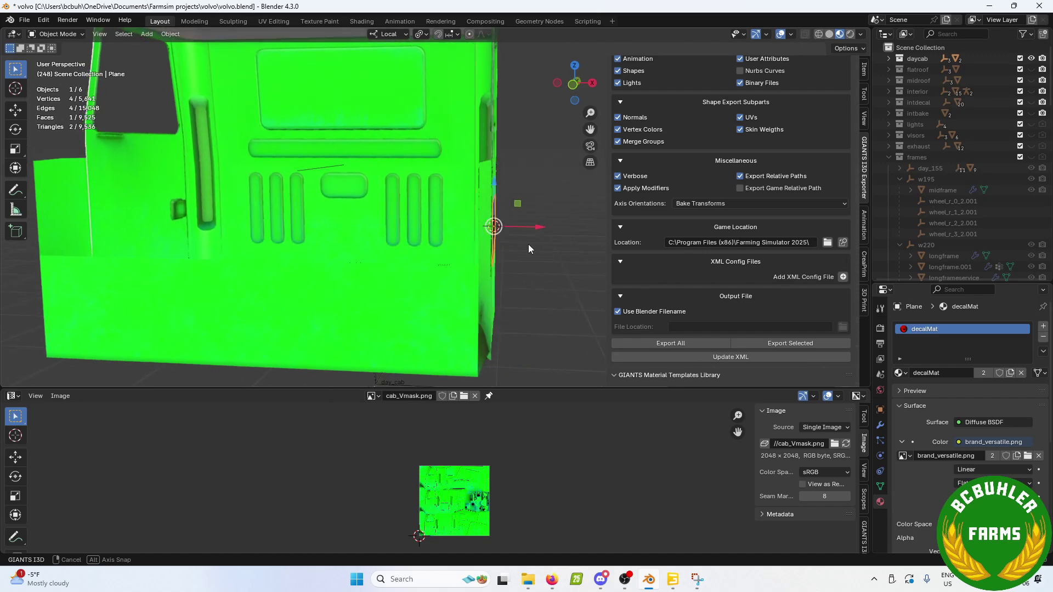
middle_drag(502, 224, 406, 202)
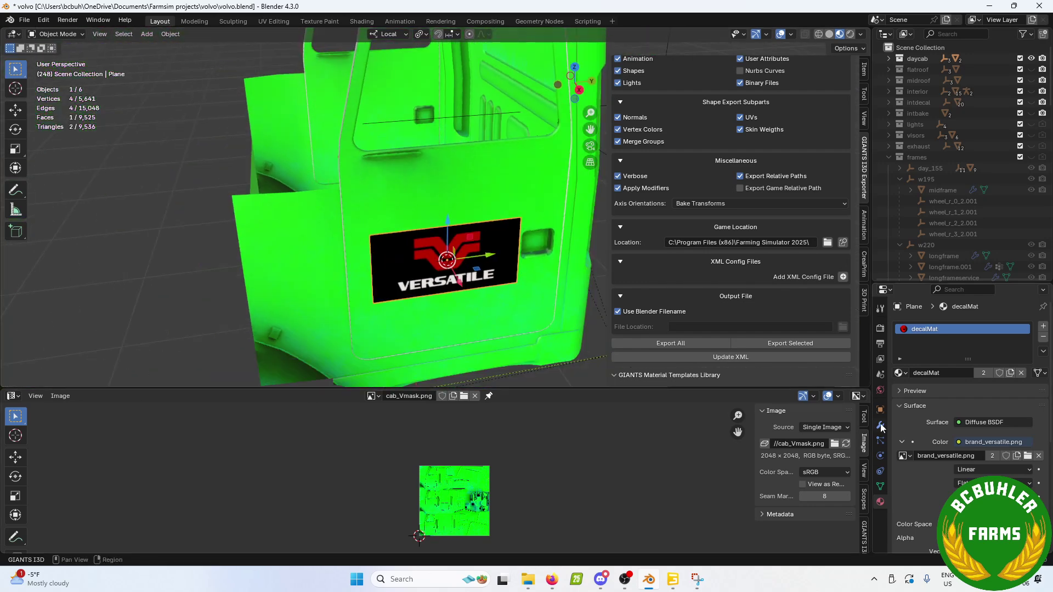
click(880, 487)
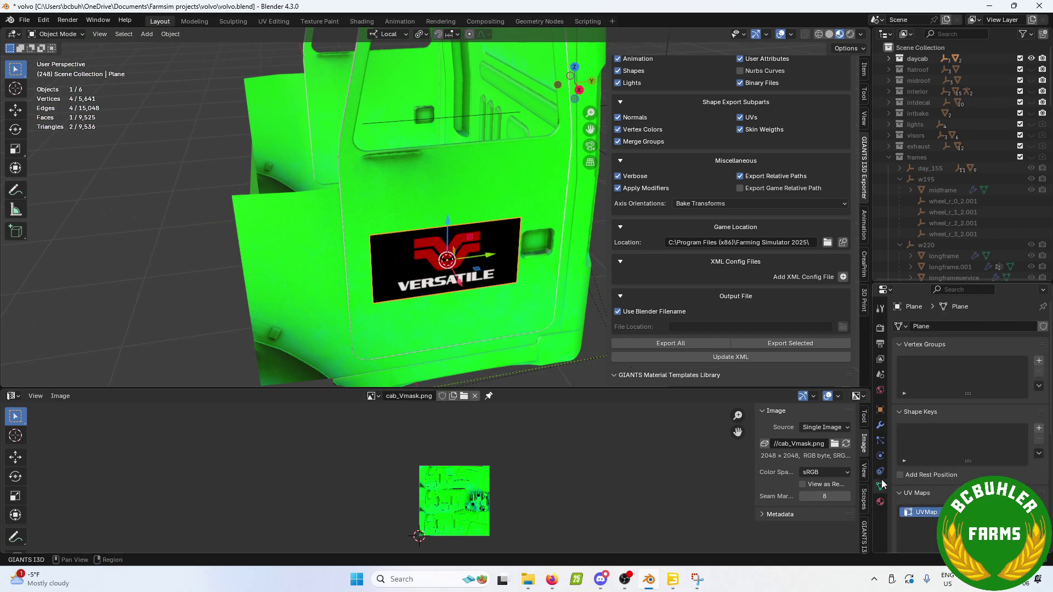
click(1039, 512)
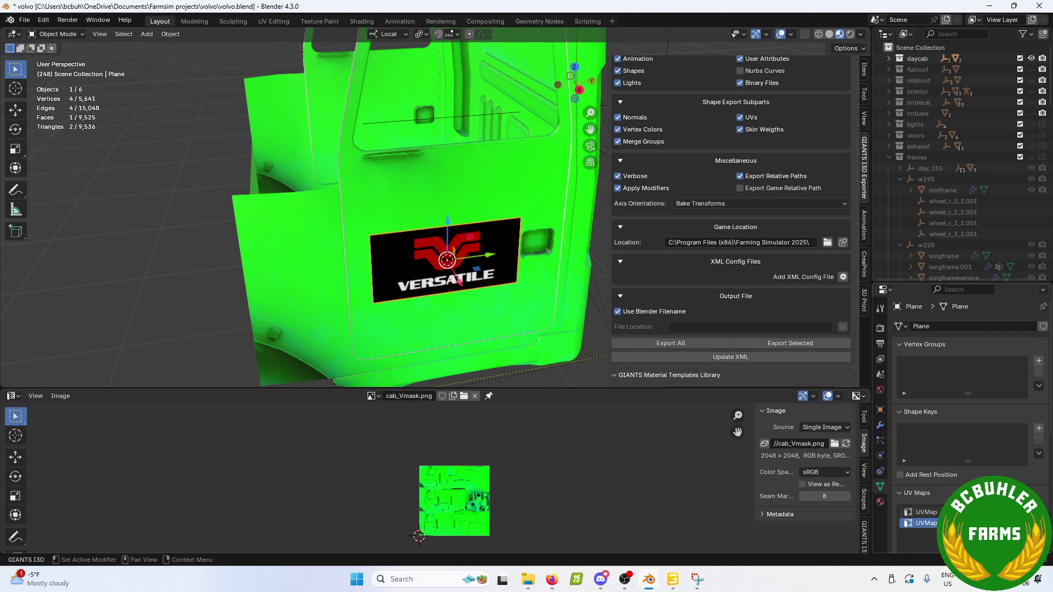
click(880, 426)
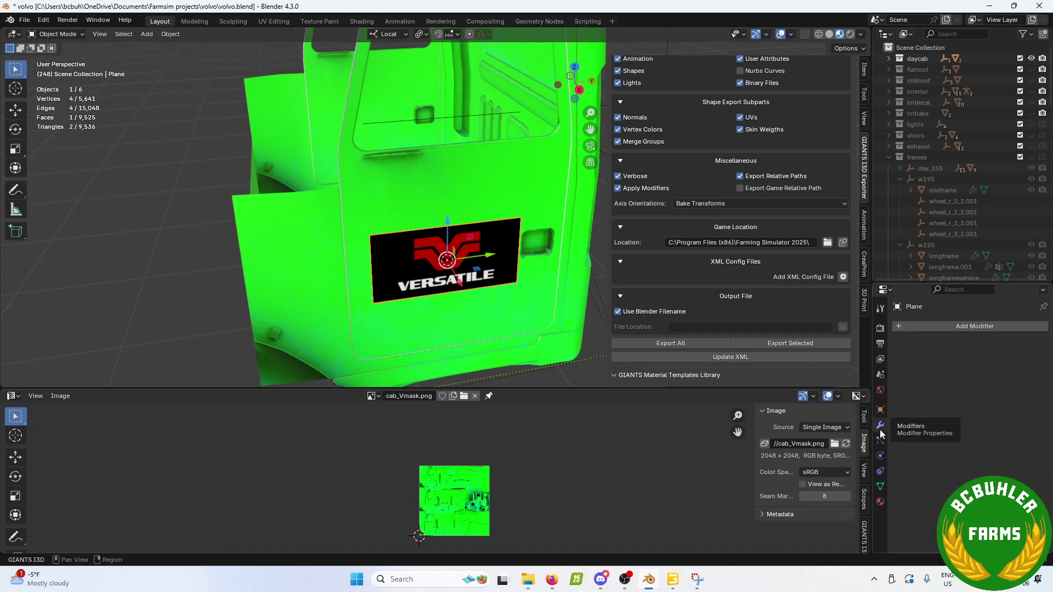
Step: Add a Data Transfer modifier to the plane with daycab.001 as its source
click(935, 326)
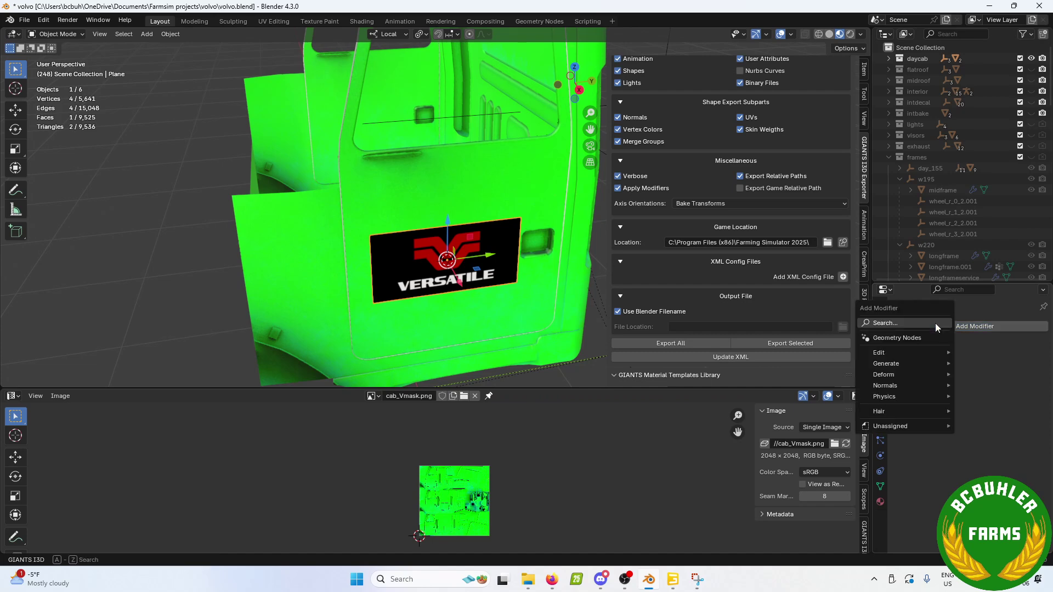
click(935, 323)
text(da)
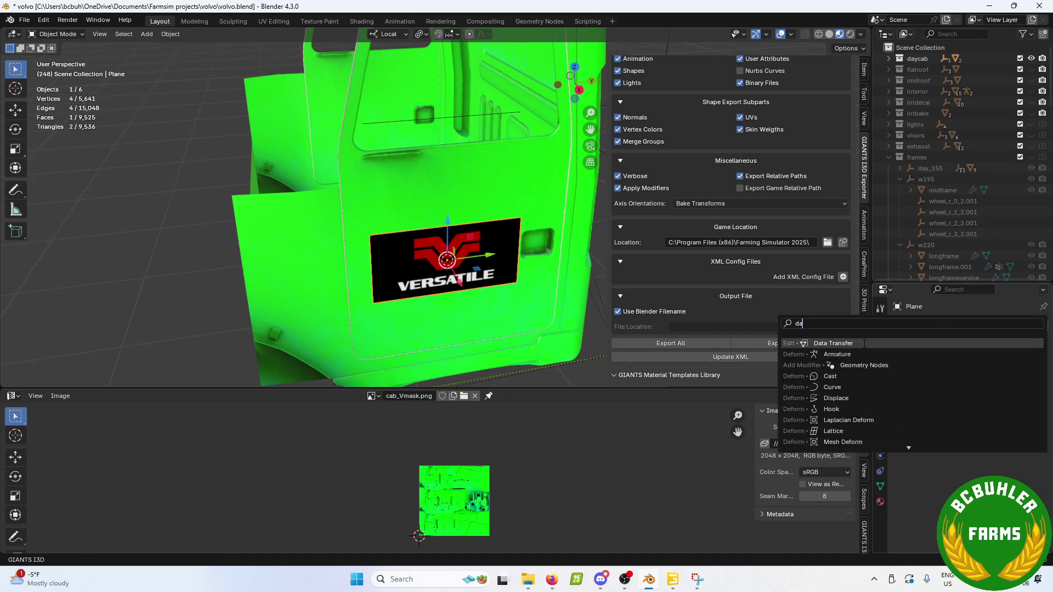
click(864, 343)
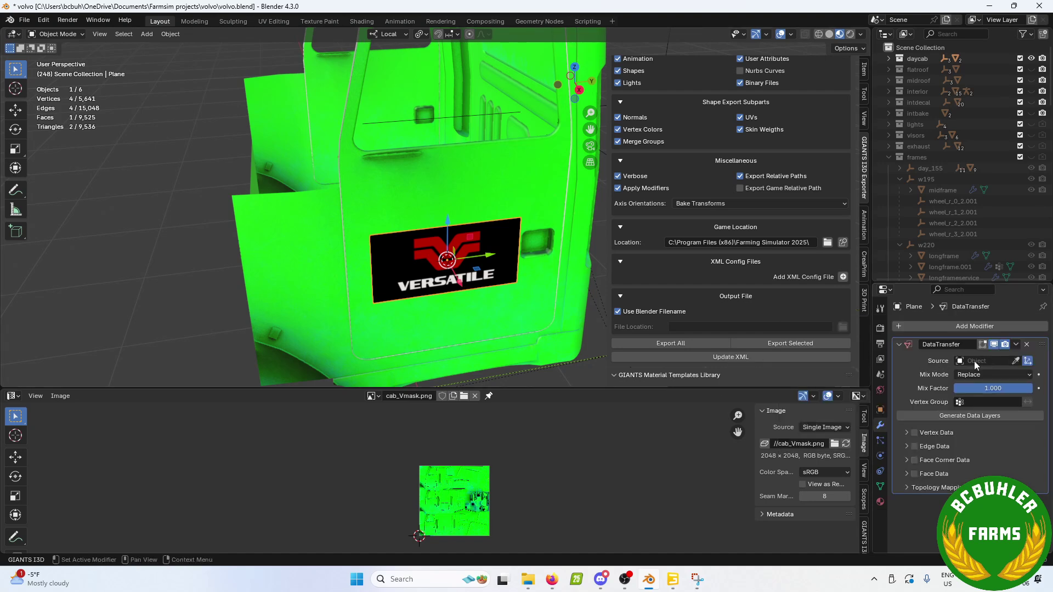
click(1015, 361)
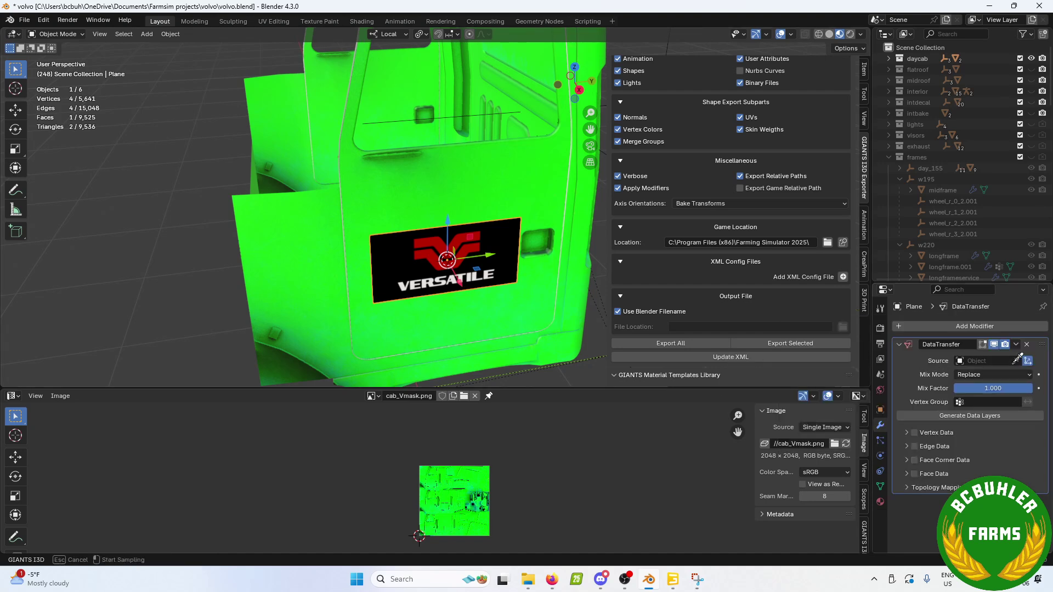
click(398, 201)
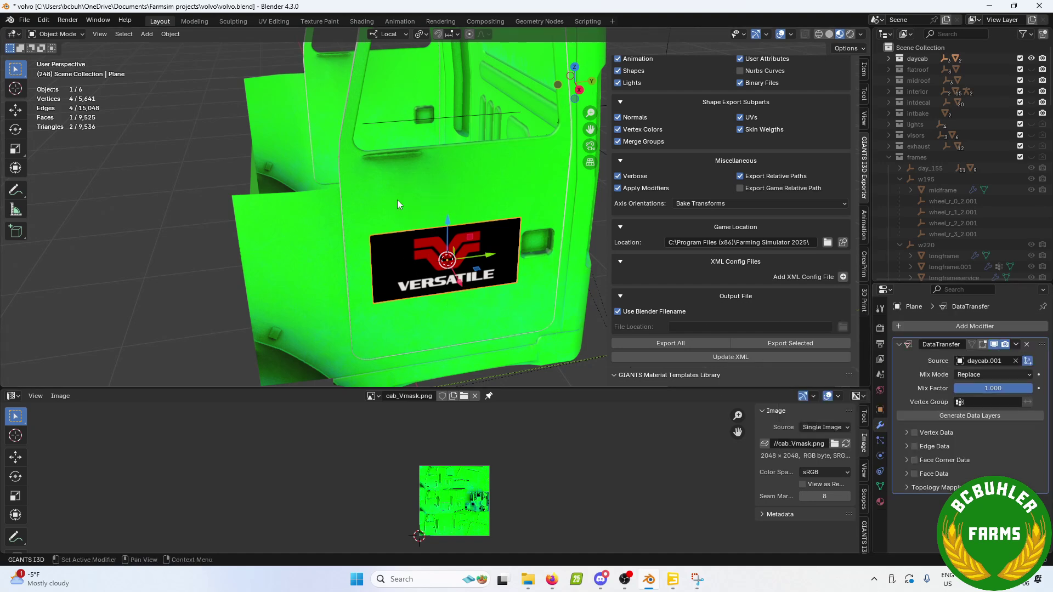
Step: Enable Face Corner Data with UVs, keeping Nearest Corner mapping
click(914, 461)
click(906, 461)
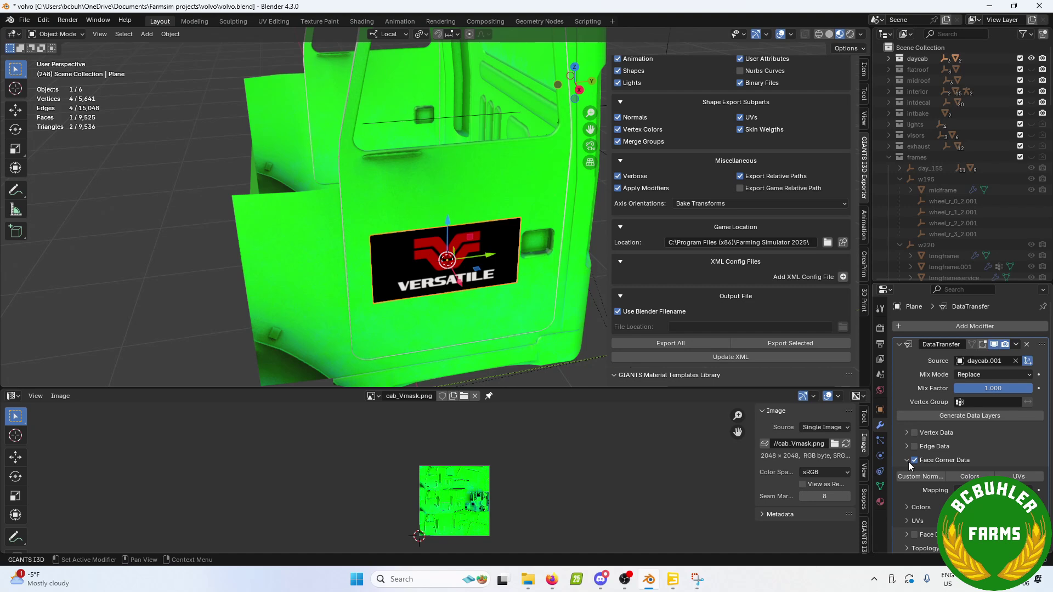
click(1018, 477)
click(916, 518)
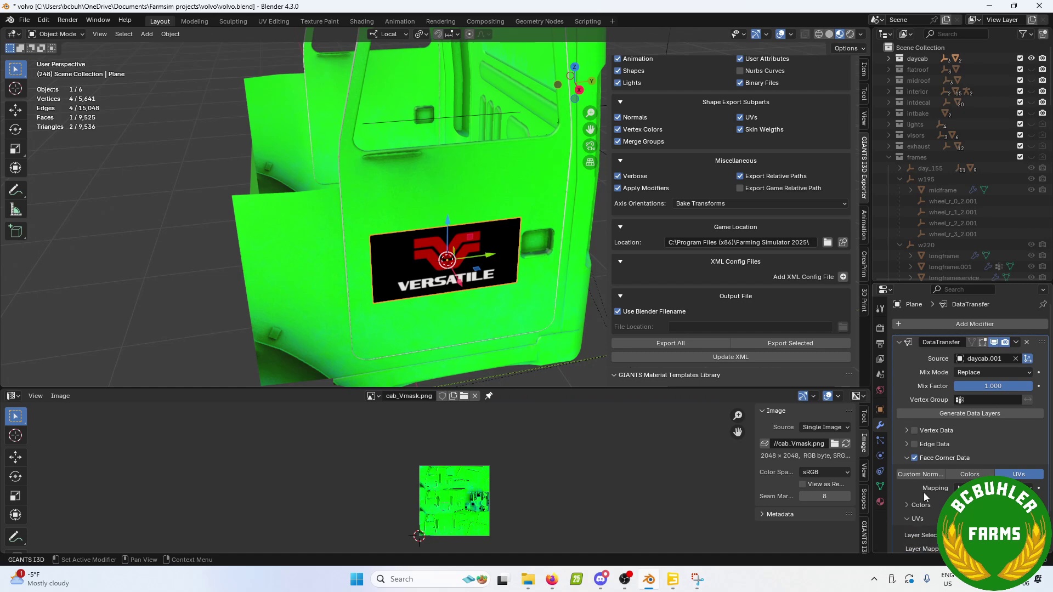
scroll(925, 481, down, 2)
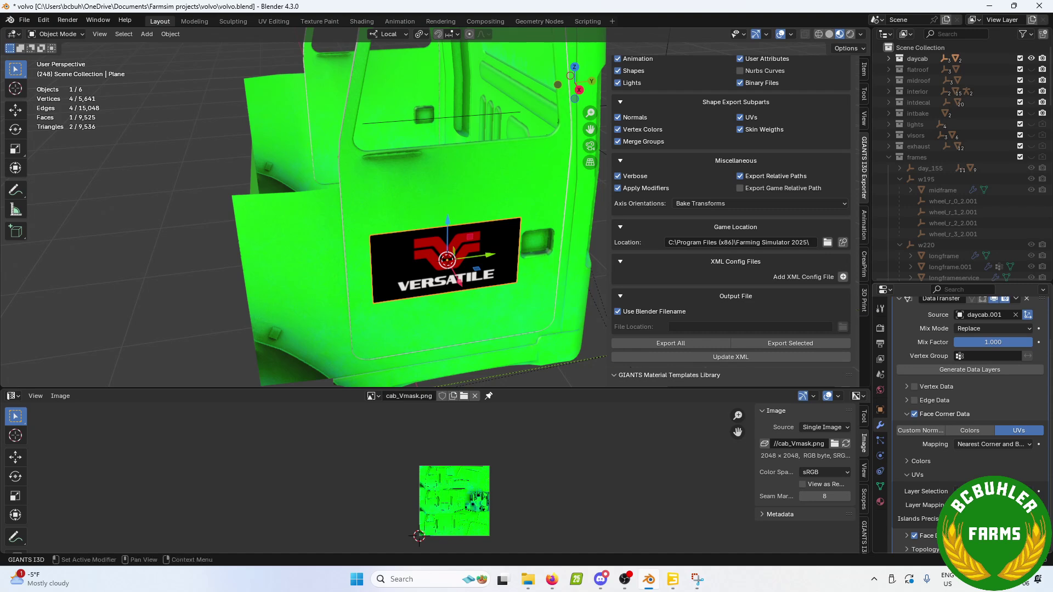
click(993, 444)
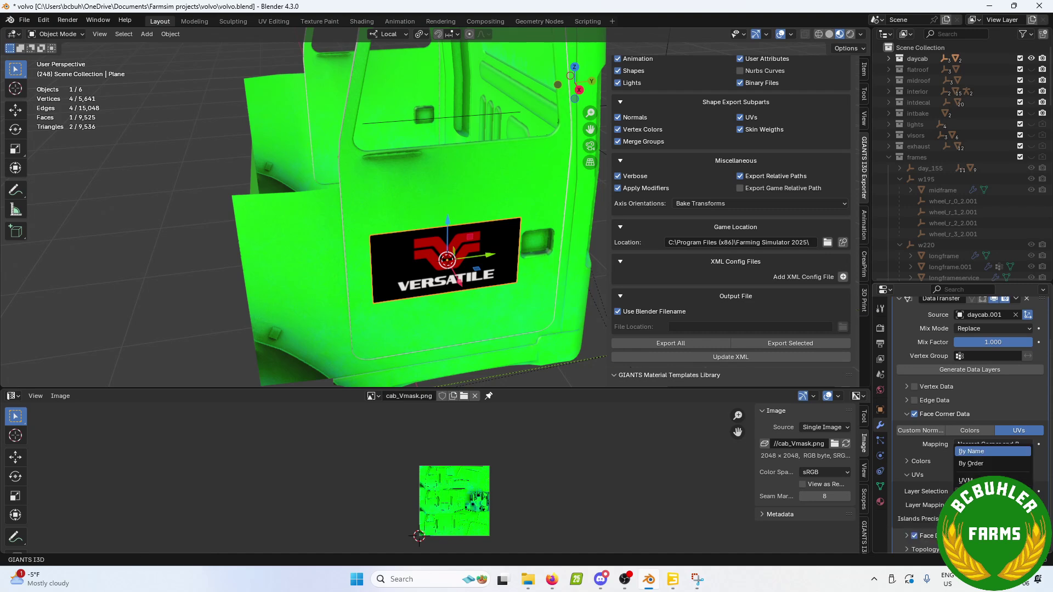
key(Escape)
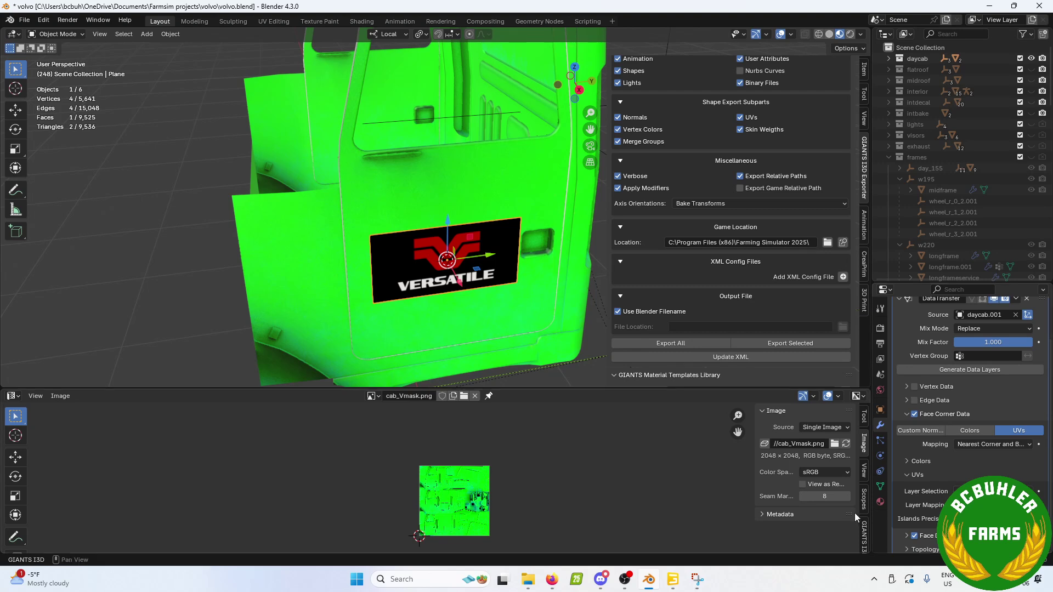
Step: Switch the decal material's image to cab_Vmask.png
click(880, 501)
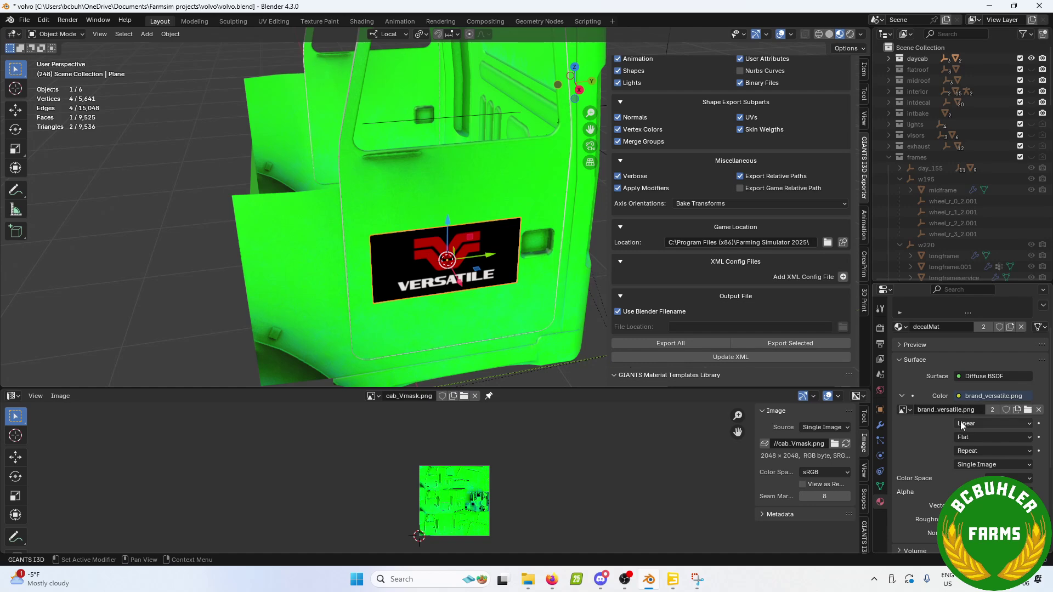
click(904, 410)
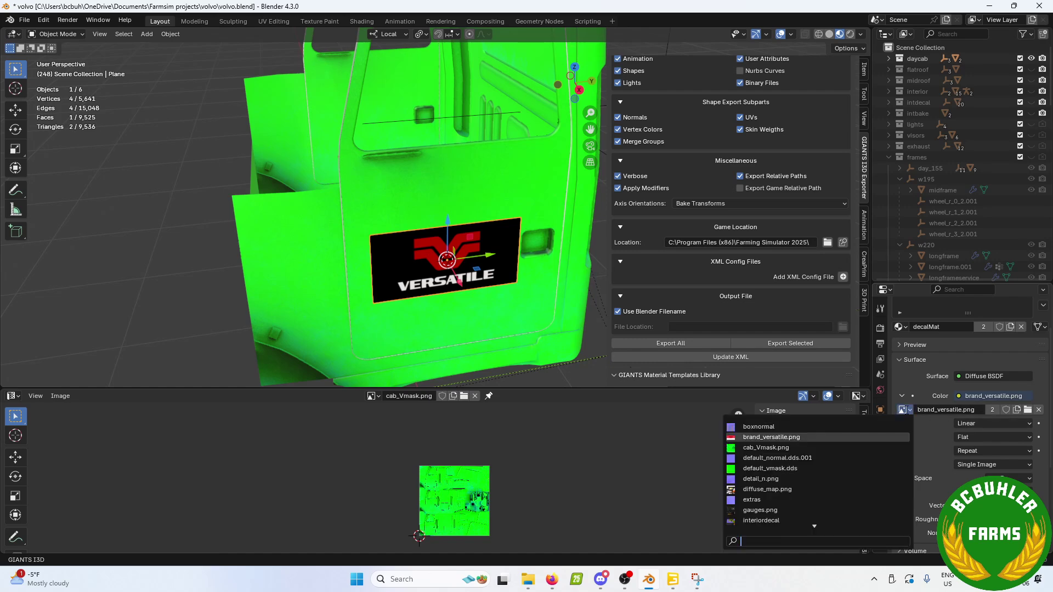
click(794, 448)
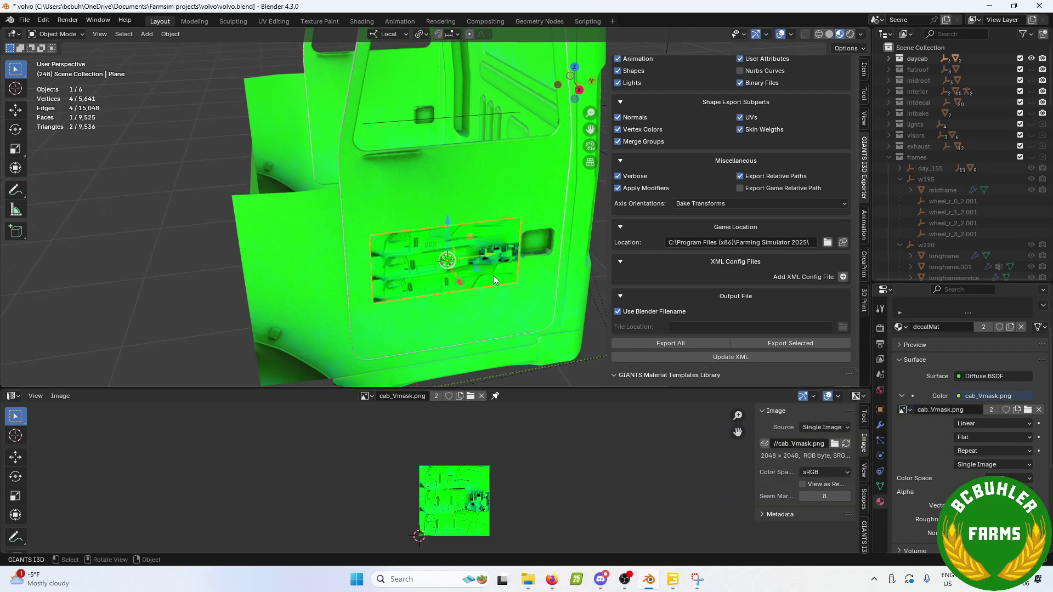
Step: Make UVMap.001 the plane's active render UV map
click(880, 487)
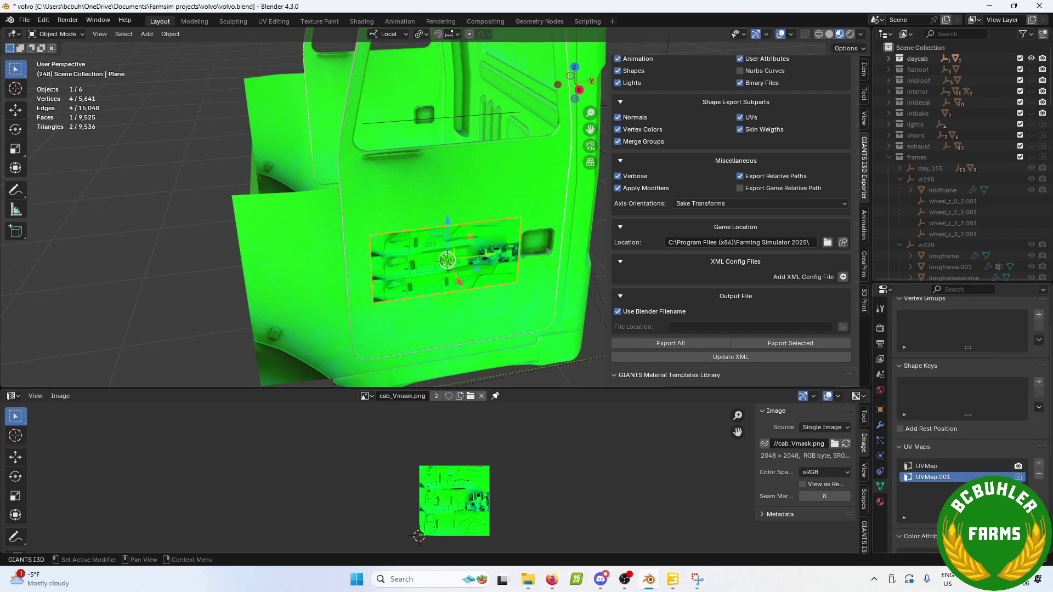
click(1018, 477)
scroll(473, 301, up, 5)
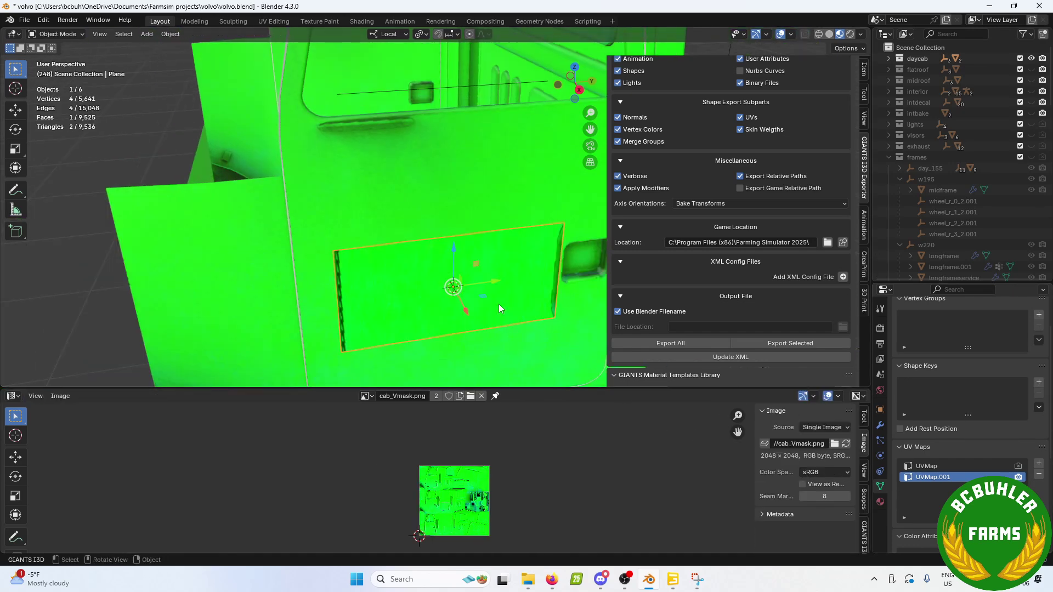
scroll(476, 449, up, 6)
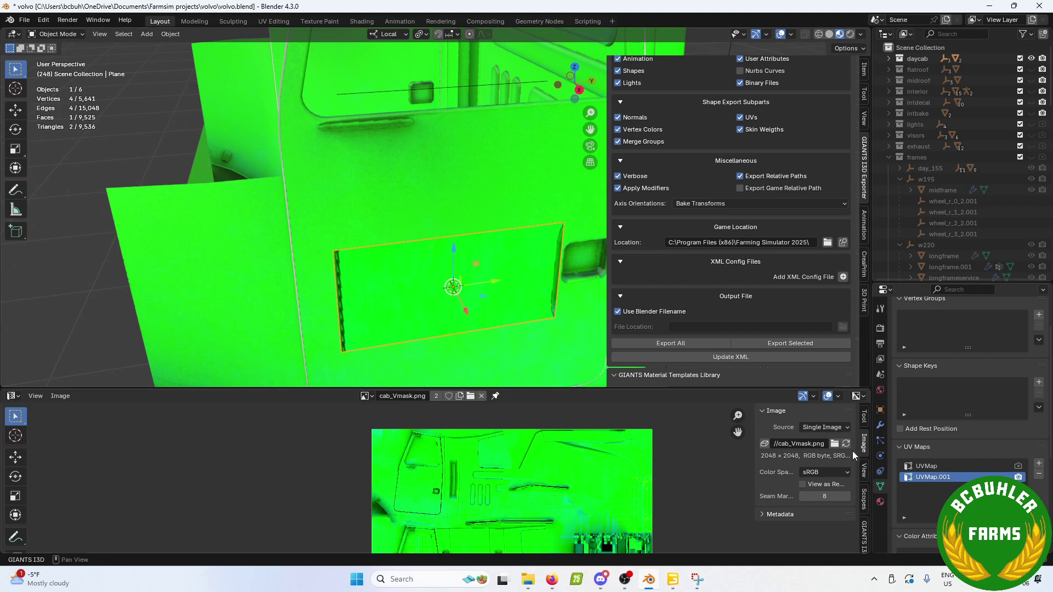
Step: Set the Data Transfer UV mapping to Nearest Face Interpolated and check the UVs in Edit Mode
click(880, 425)
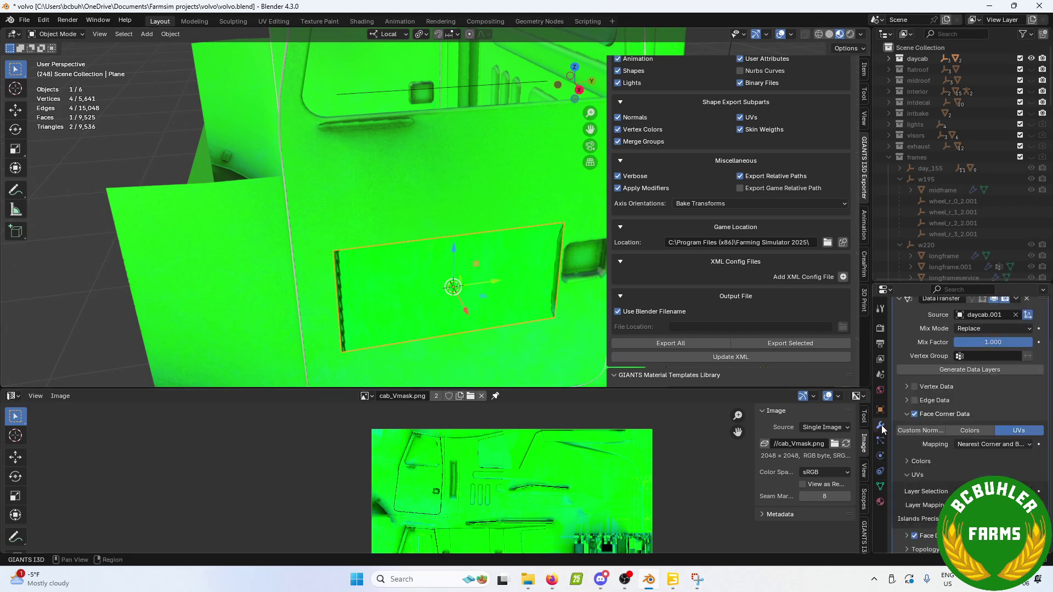
click(988, 446)
click(905, 505)
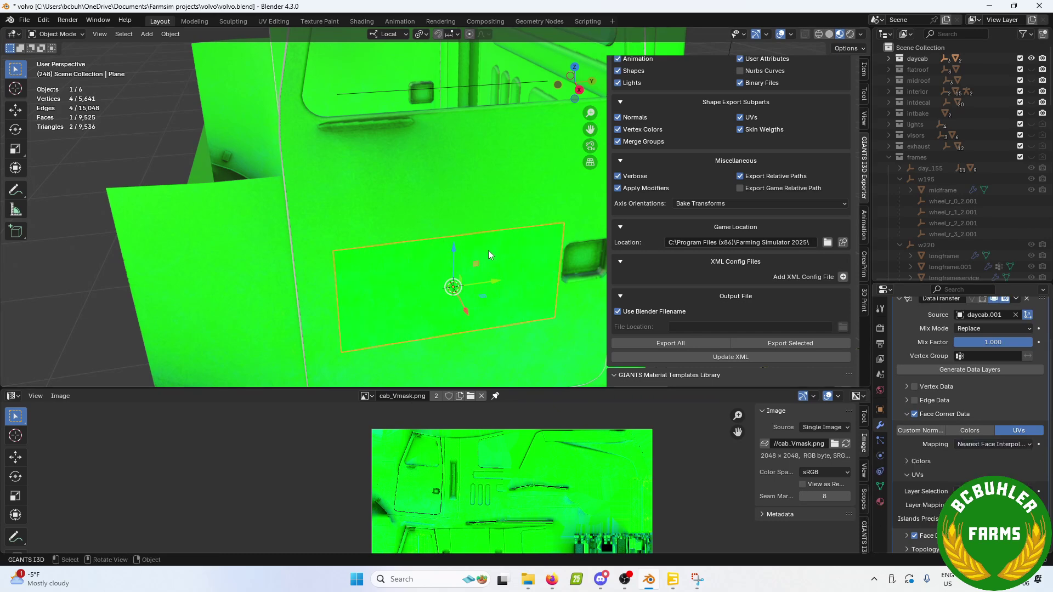
middle_drag(484, 223, 459, 127)
scroll(418, 156, up, 5)
key(Tab)
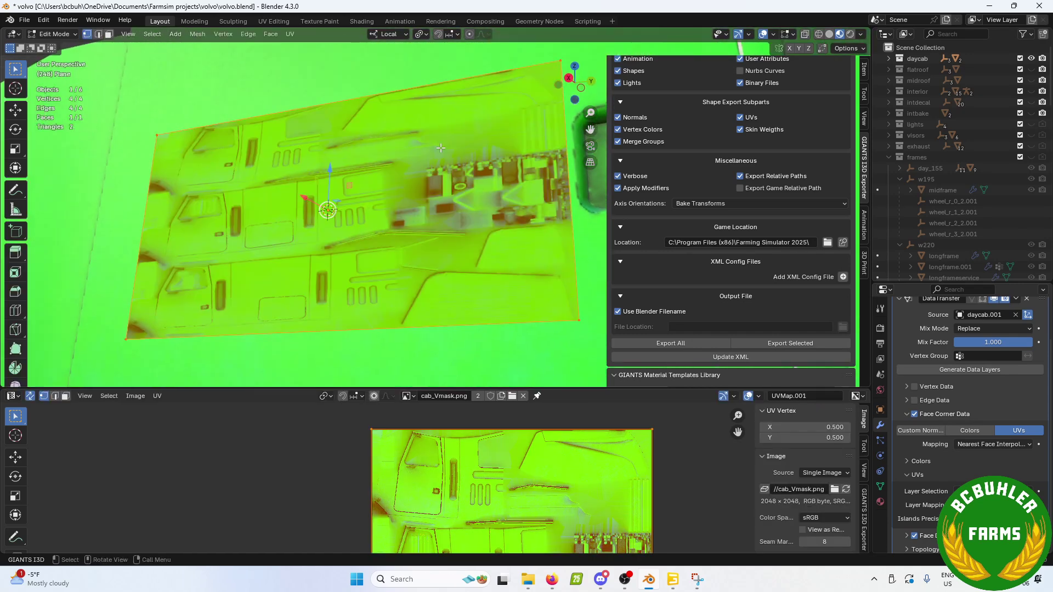
key(Tab)
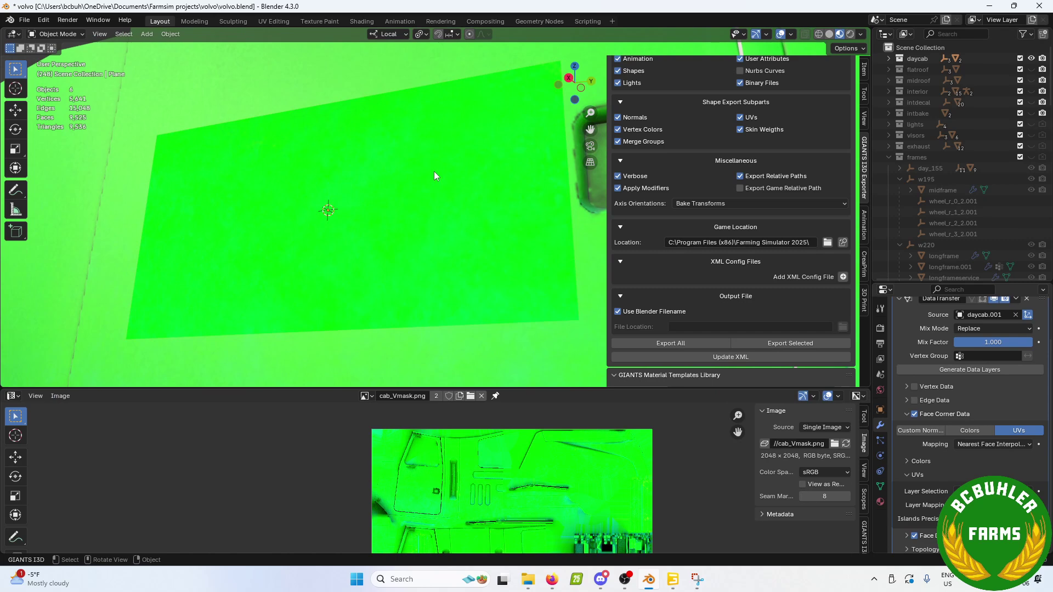
Step: Test moving the plane along Z and from the right view, cancelling to keep it in place
middle_drag(433, 171, 284, 189)
scroll(363, 212, down, 5)
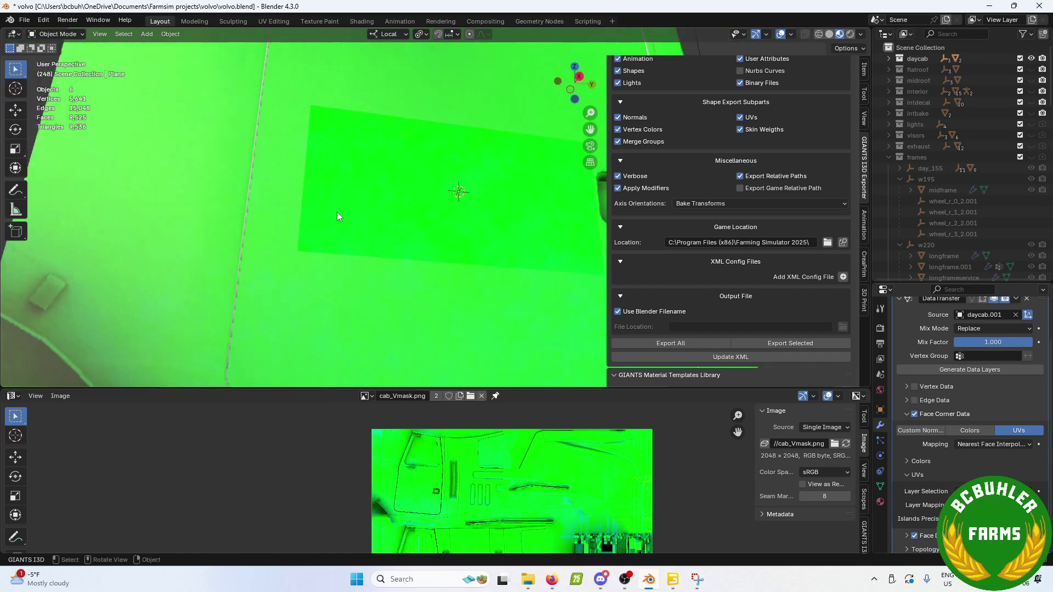
middle_drag(336, 212, 455, 218)
click(467, 203)
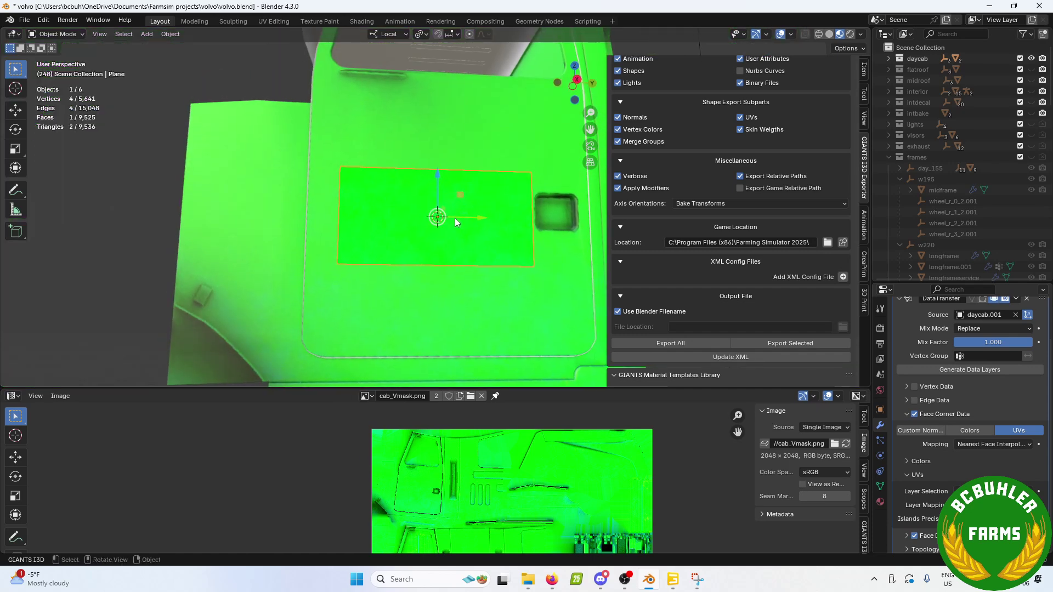
key(g)
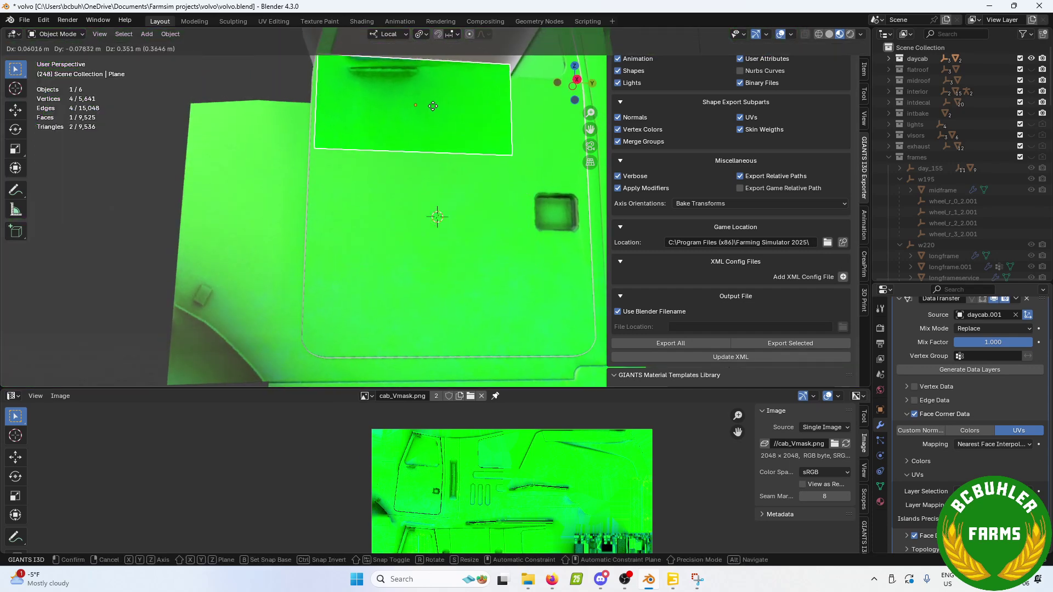
key(z)
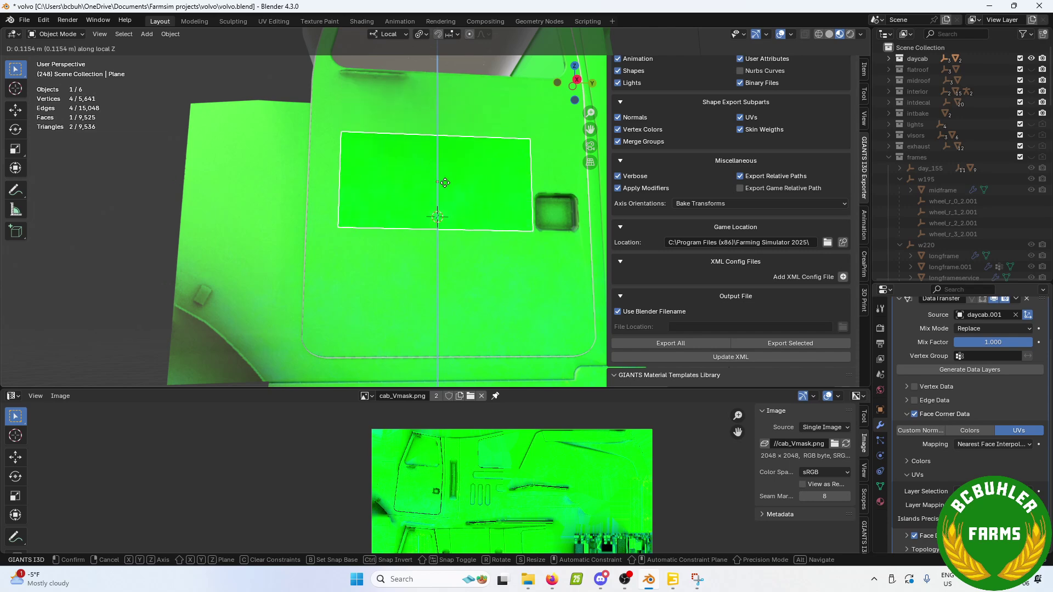
right_click(455, 277)
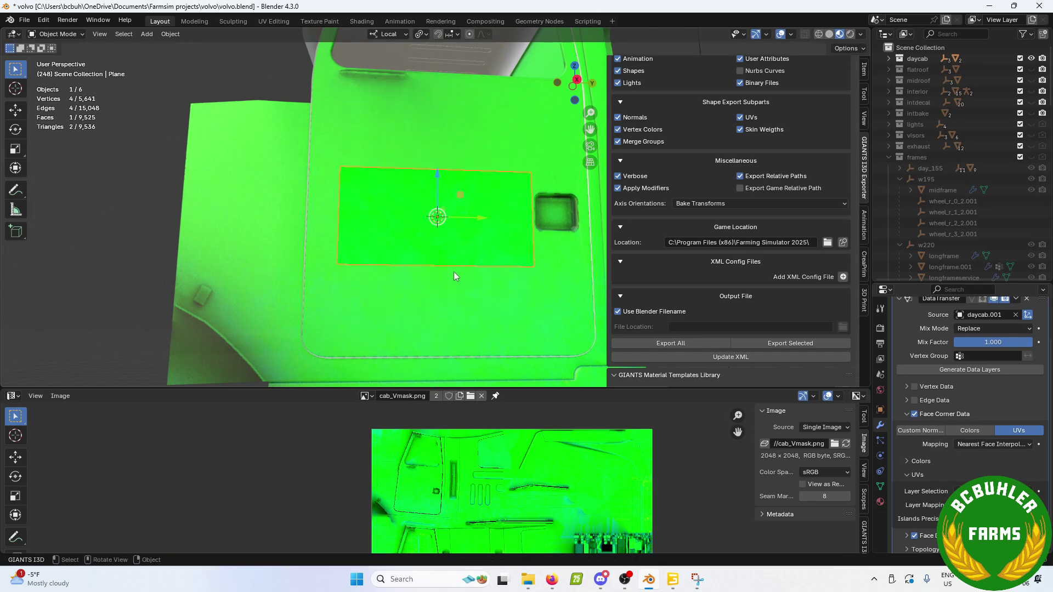
key(KP_3)
scroll(448, 267, up, 2)
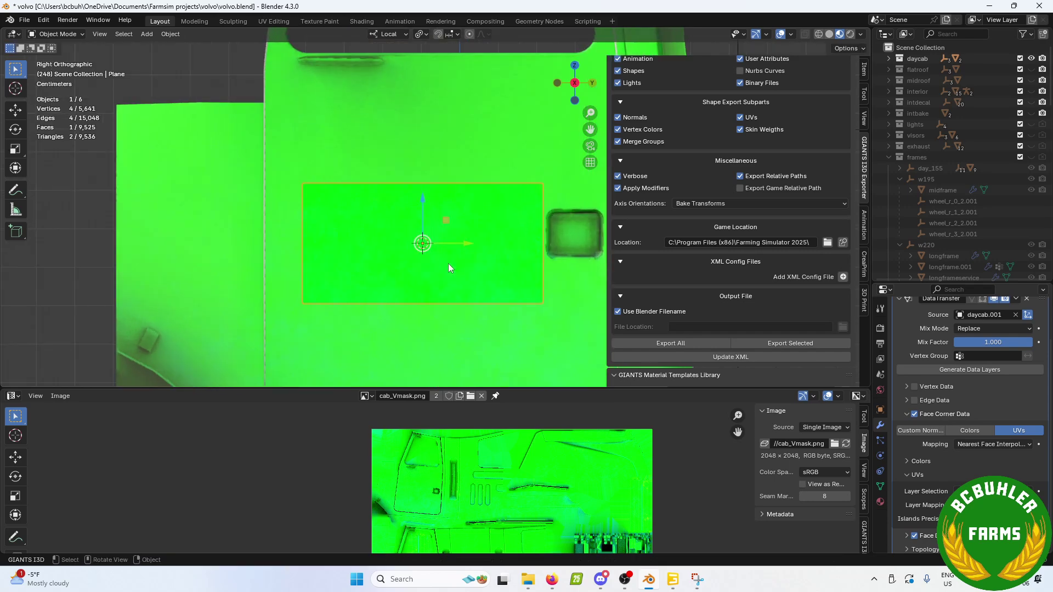
key(g)
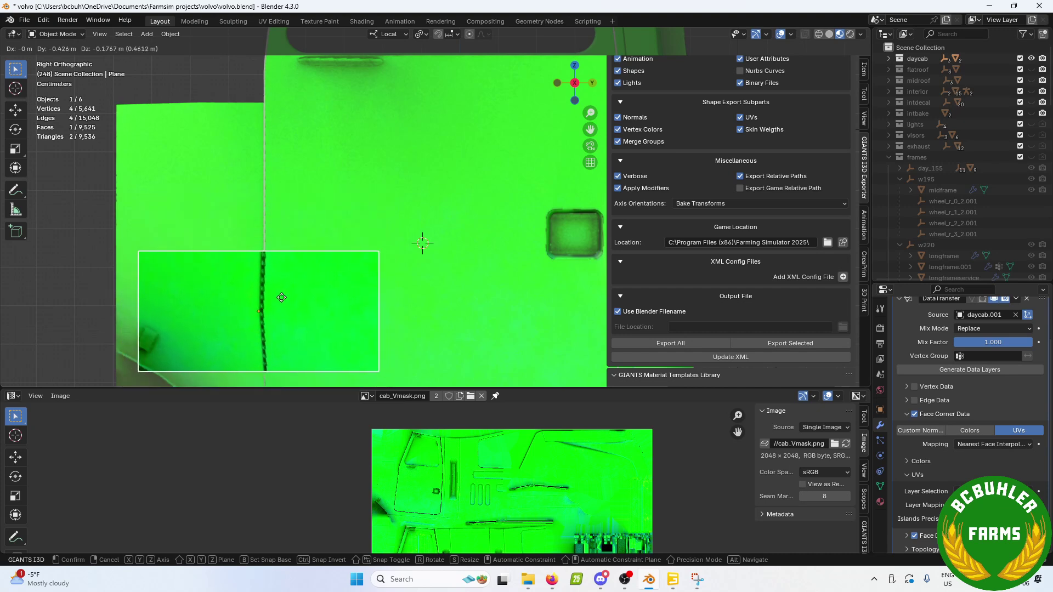
right_click(380, 264)
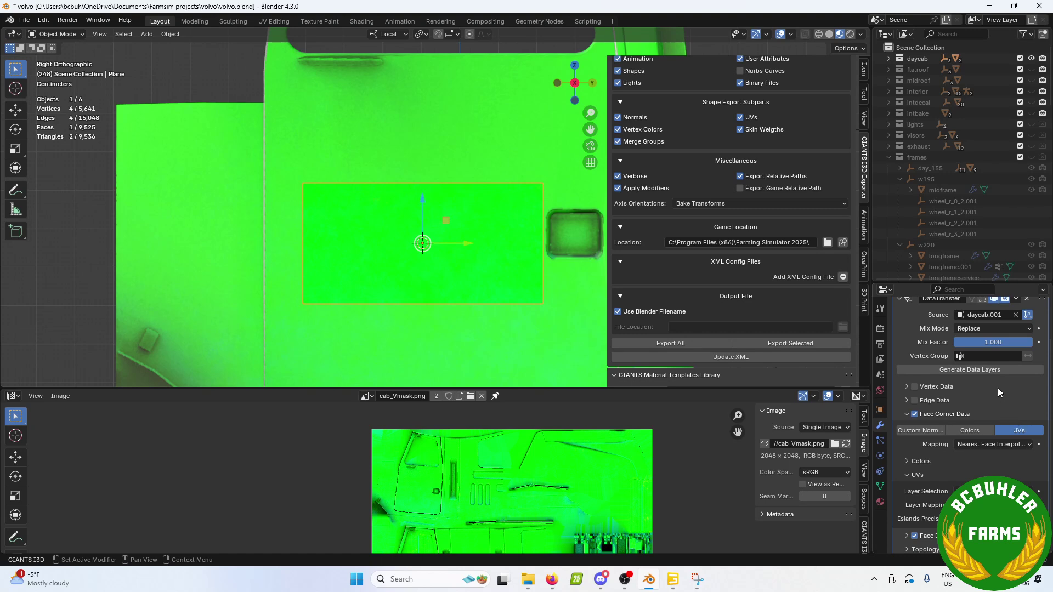
Step: Compare UV mapping methods, including Projected Face Interpolated, against Nearest Face Interpolated
scroll(998, 387, up, 3)
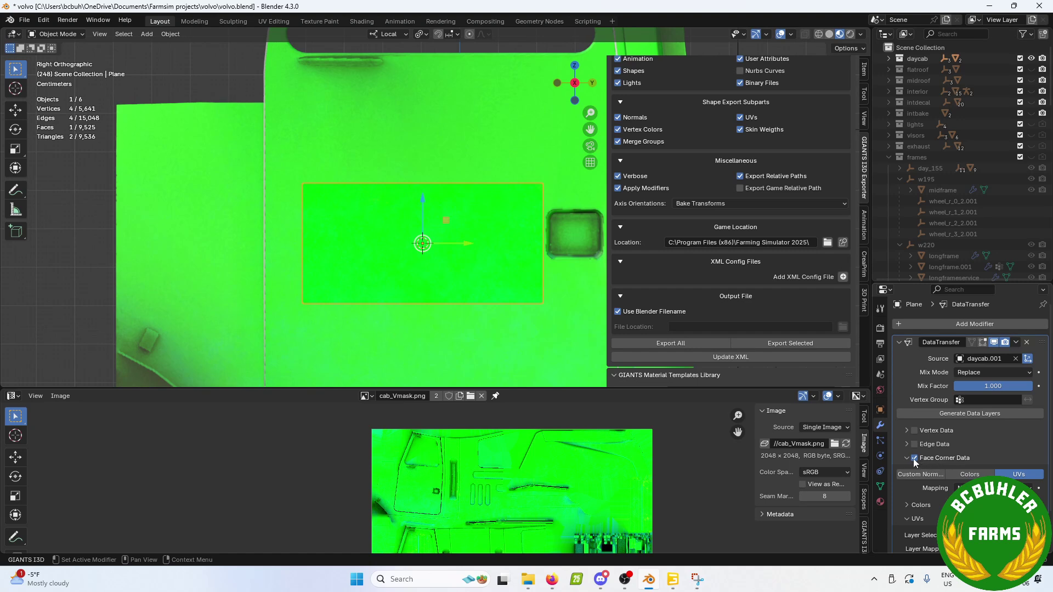
click(992, 488)
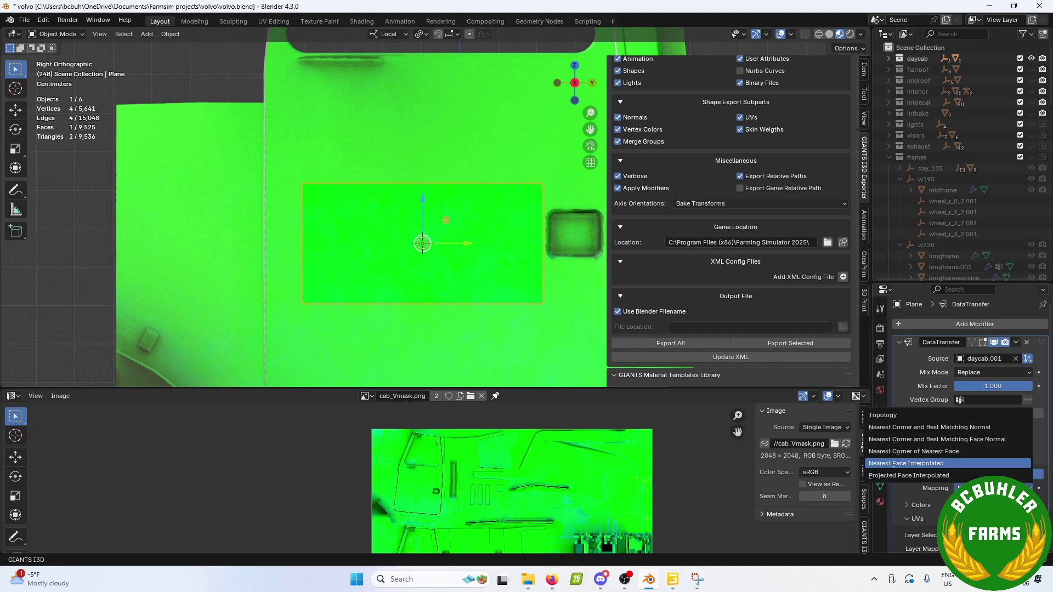
click(981, 461)
click(993, 487)
click(981, 463)
click(993, 487)
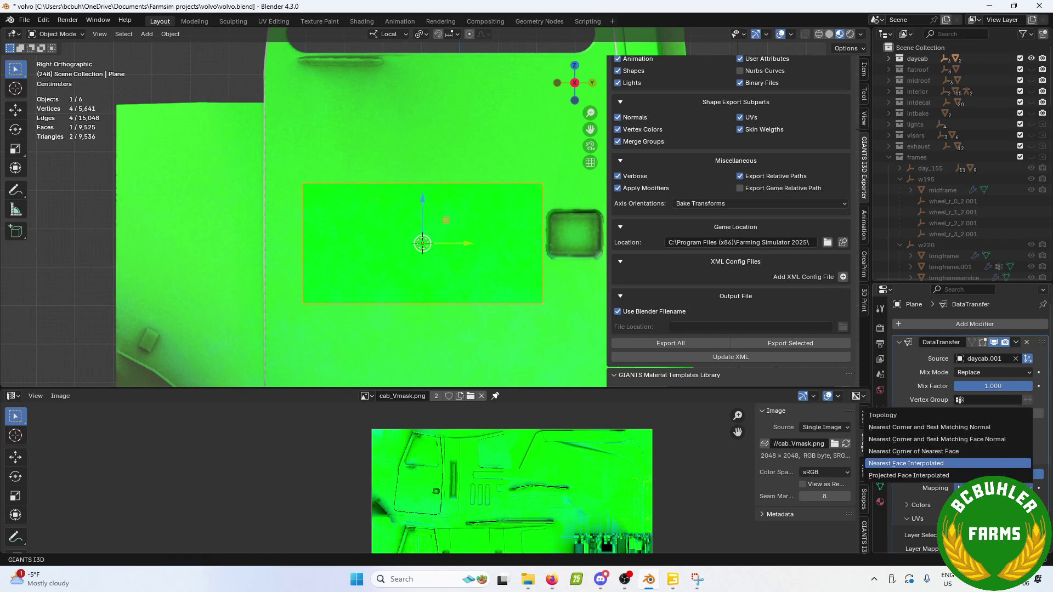
click(945, 475)
click(992, 488)
click(956, 463)
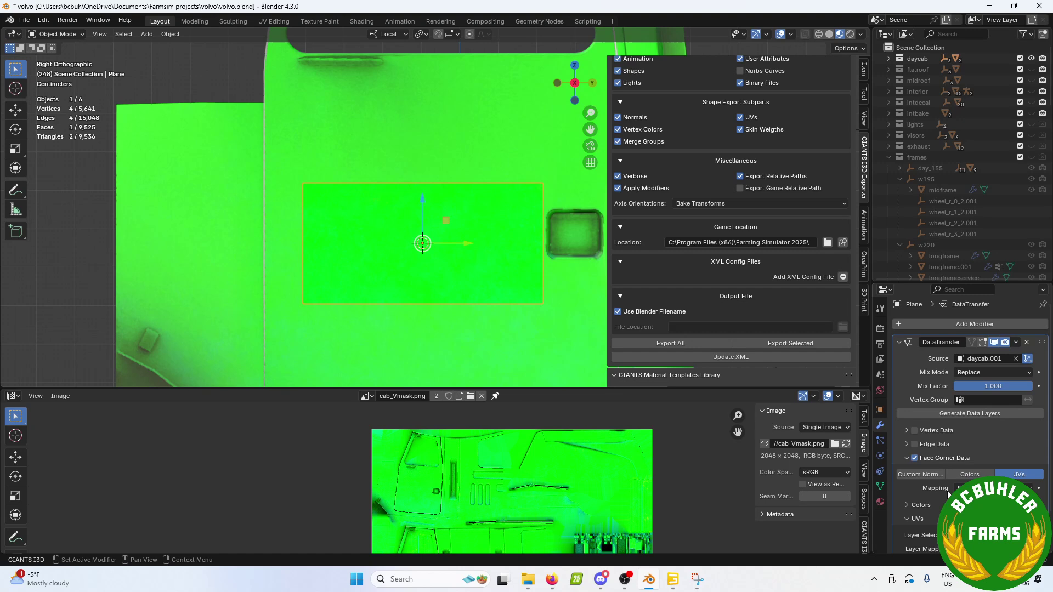
Step: Try Nearest Corner and Best Matching Face Normal, revert to Nearest Face Interpolated, and apply the modifier
click(987, 488)
click(969, 439)
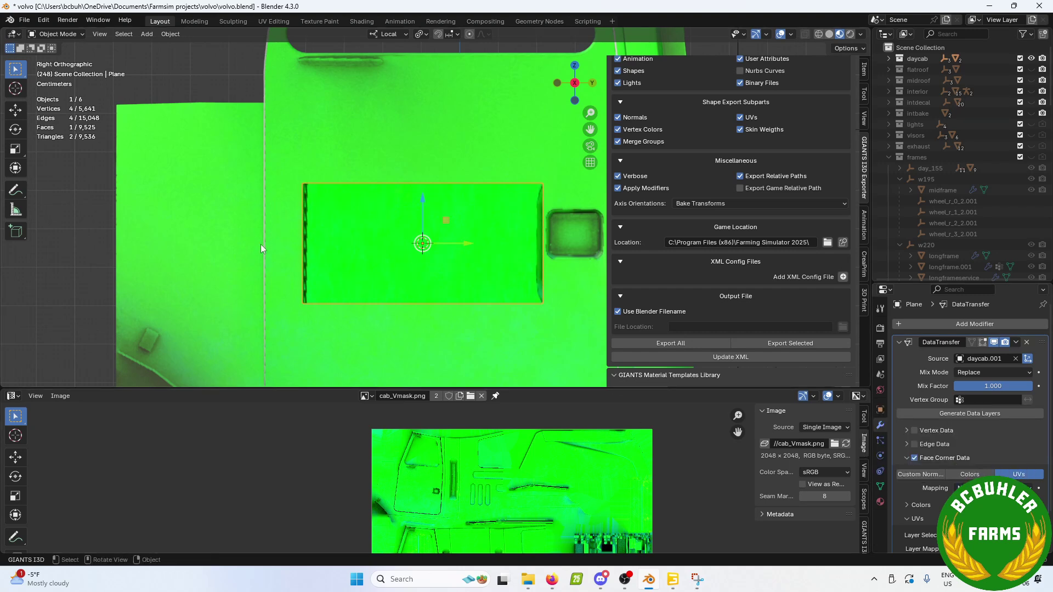
click(989, 488)
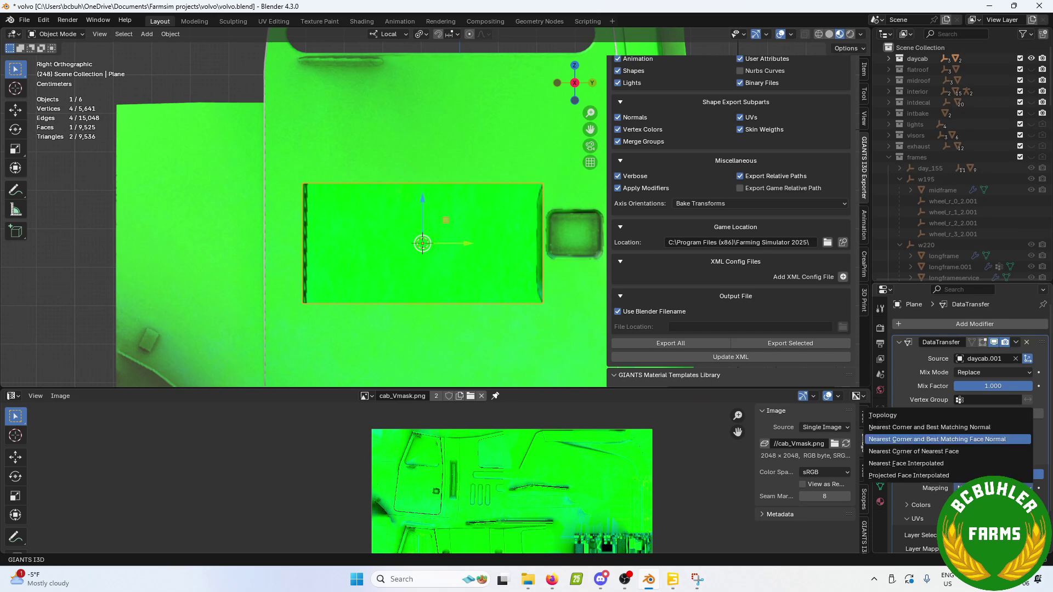
click(955, 461)
scroll(961, 467, down, 1)
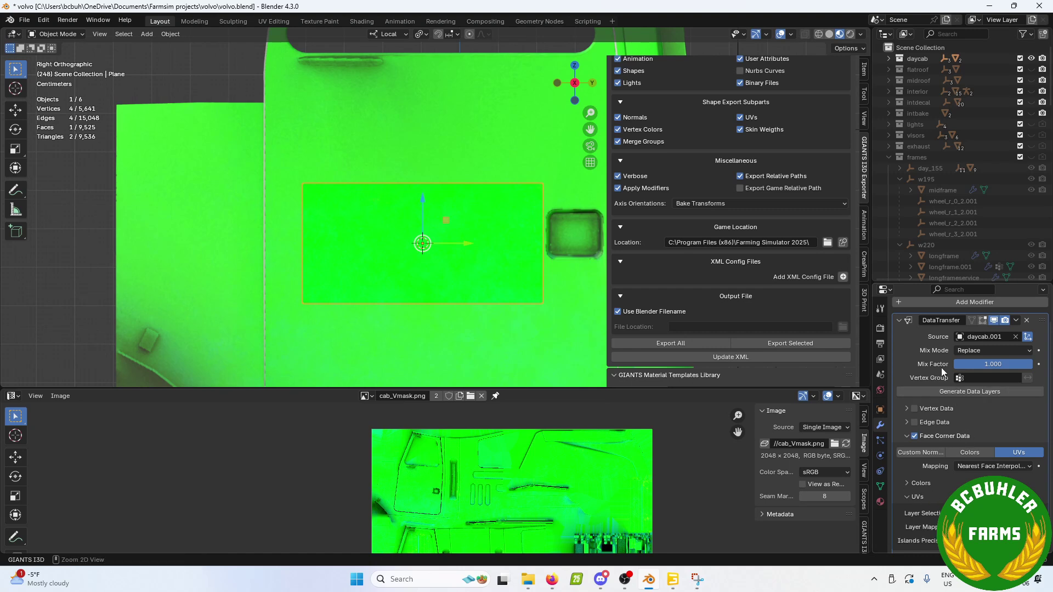
key(ctrl+a)
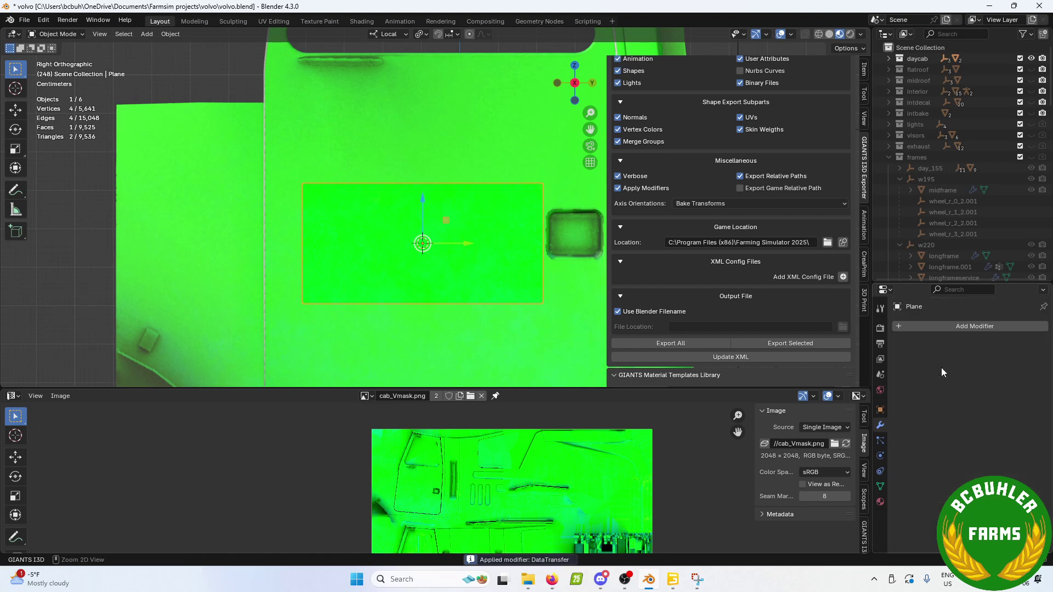
Step: Add UVMap.002 to the plane, enter Edit Mode, and make UVMap.002 the active UV map
click(881, 486)
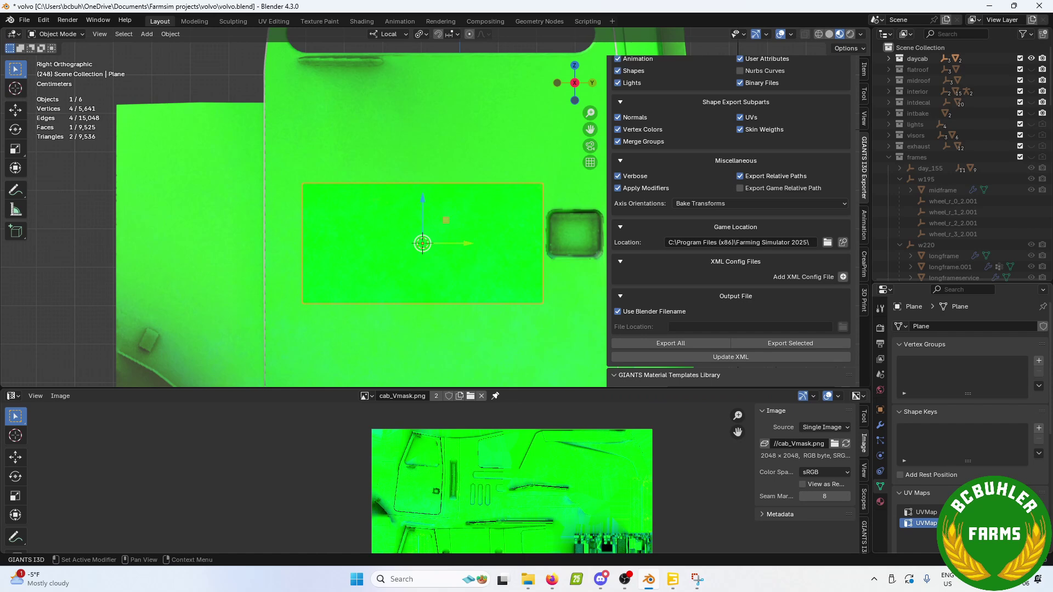
click(1038, 512)
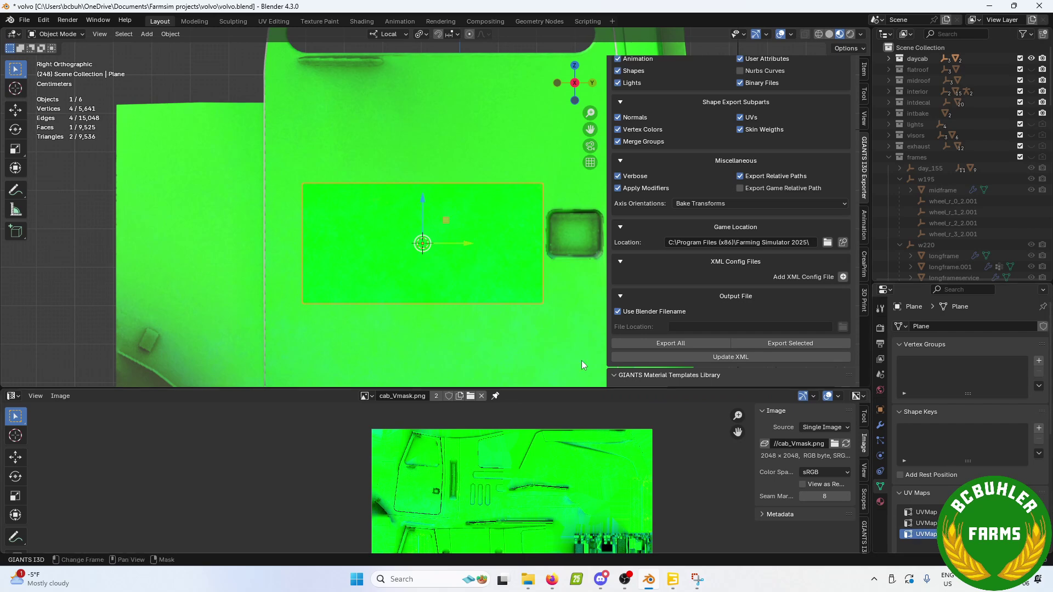
key(Tab)
scroll(442, 499, down, 1)
scroll(458, 485, up, 6)
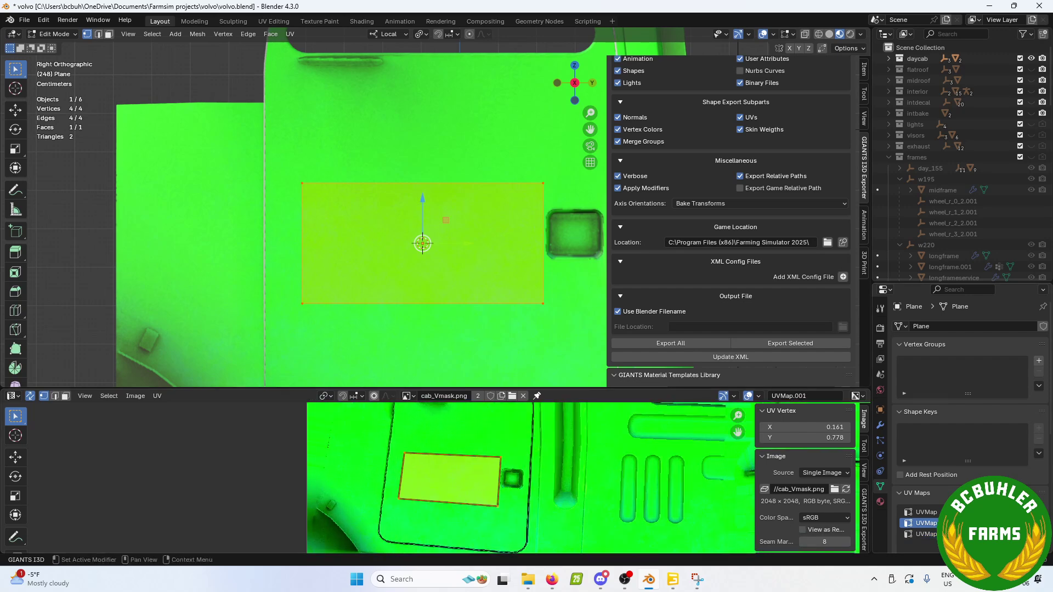
click(925, 512)
scroll(468, 446, down, 5)
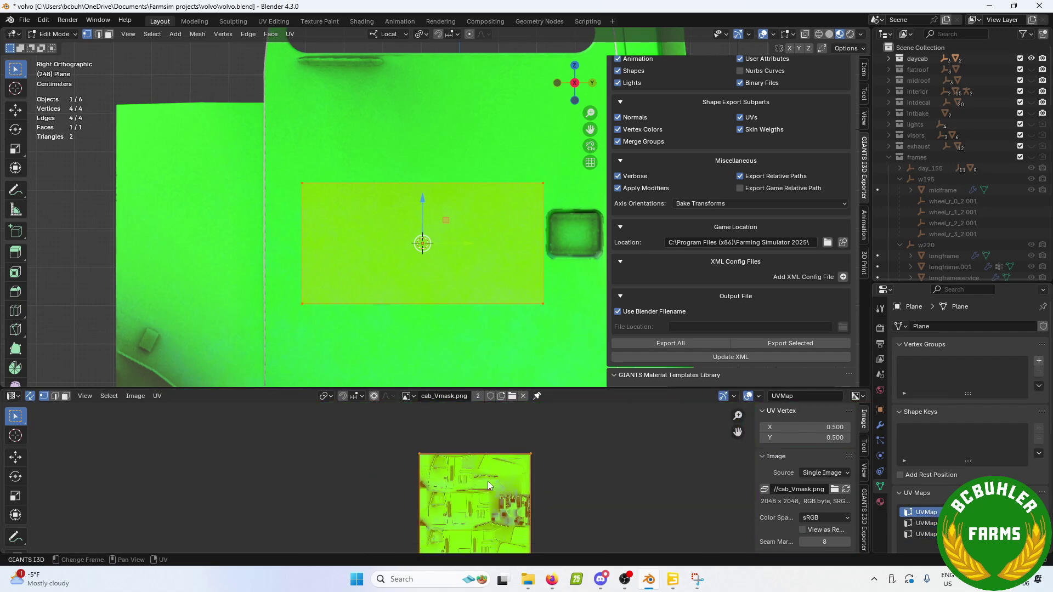
scroll(488, 481, up, 4)
click(925, 523)
click(925, 534)
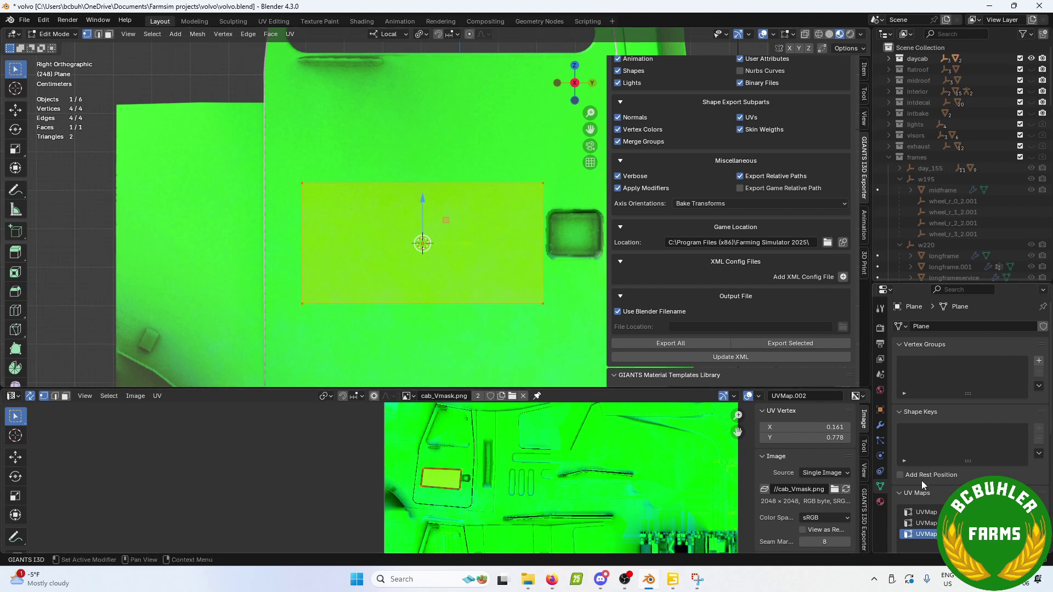
Step: Set the plane material's colour texture to brand_versatile.png and return to Object Mode
click(880, 502)
click(901, 469)
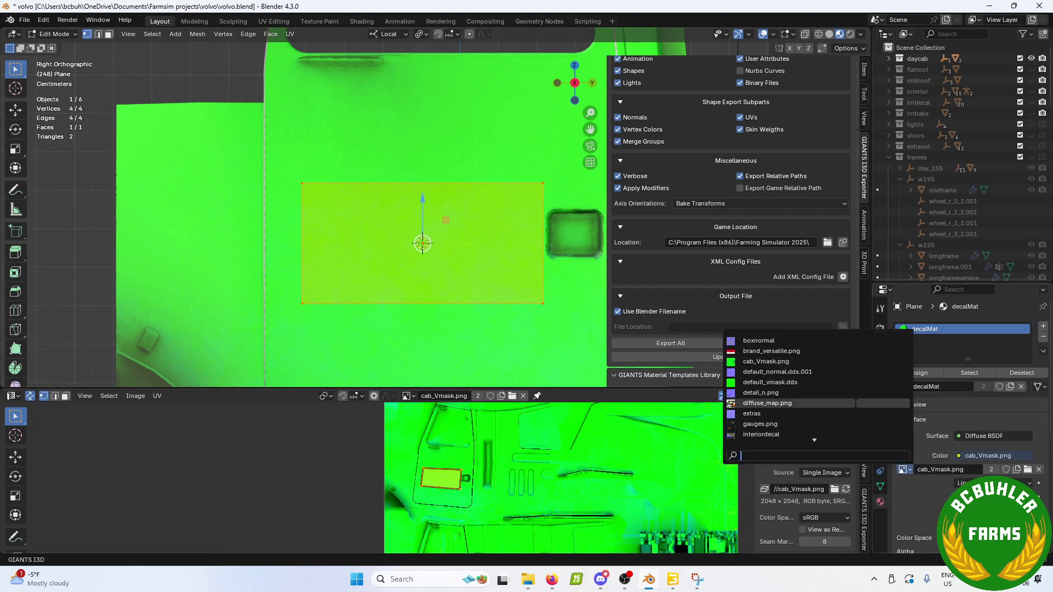
click(811, 351)
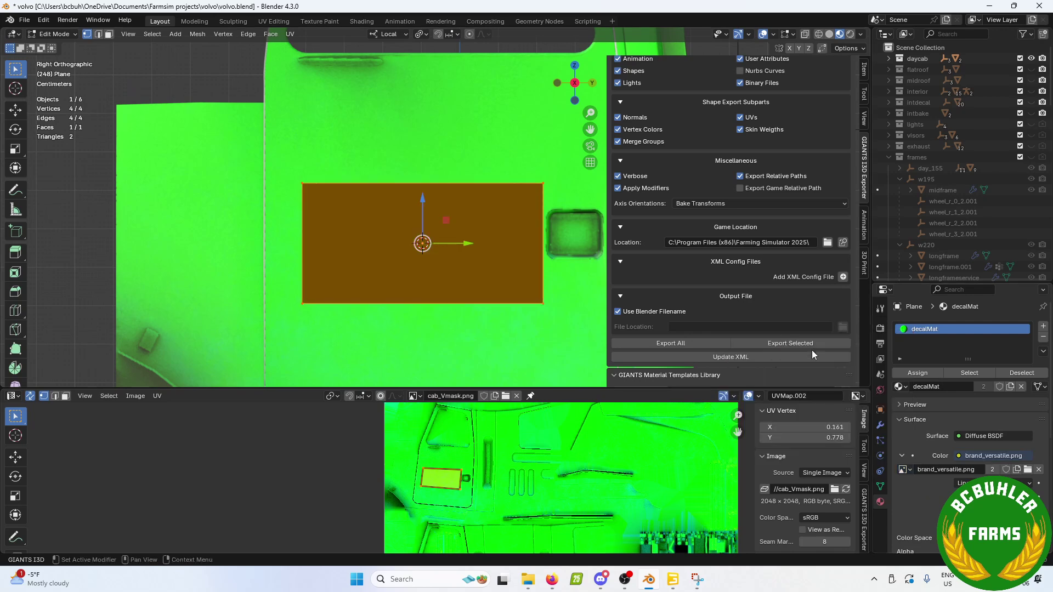
key(Tab)
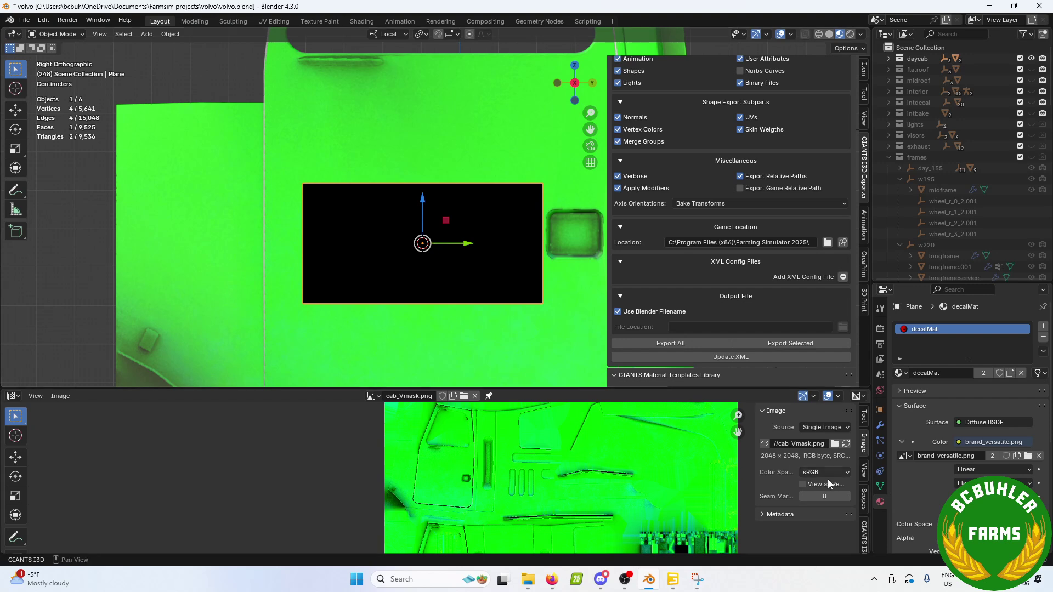
Step: Export the selected logo plane with the GIANTS I3D Exporter and switch to GIANTS Editor
click(880, 487)
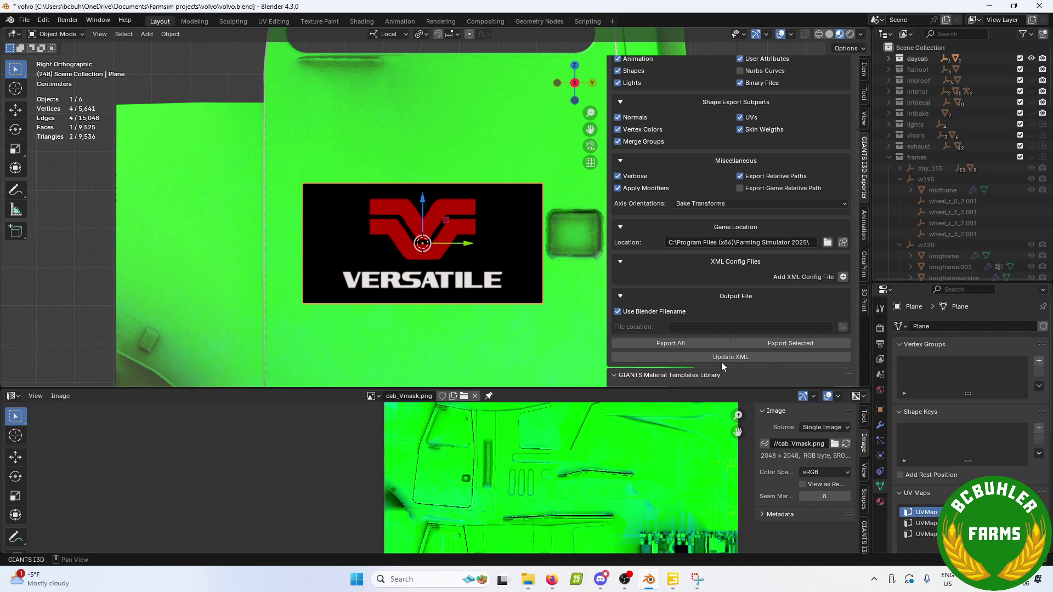
click(755, 340)
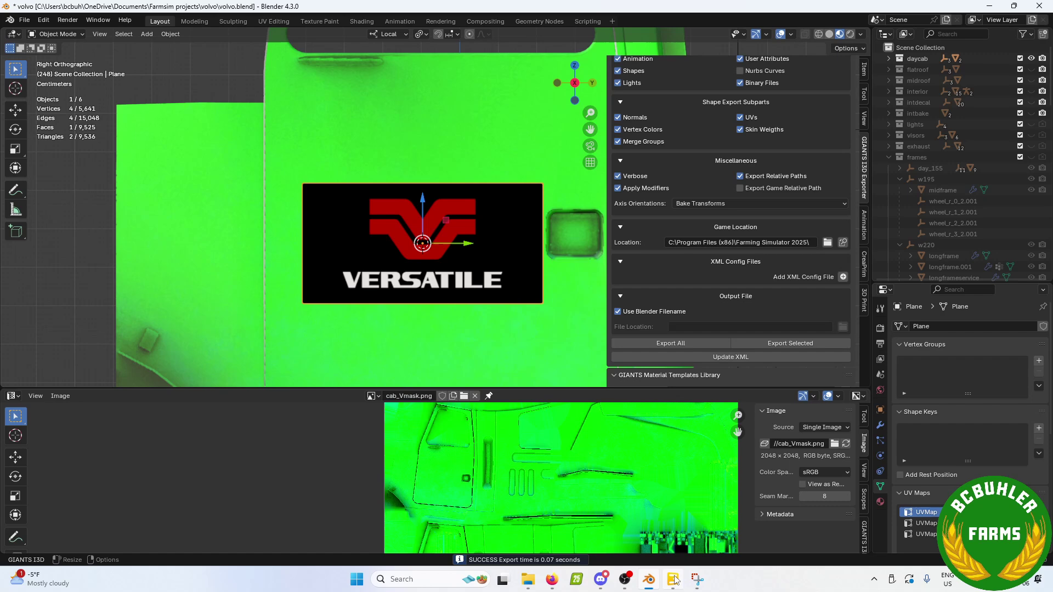
key(alt+Tab)
Step: Import volvo.i3d from the volvo project folder into the GIANTS Editor scene
click(9, 18)
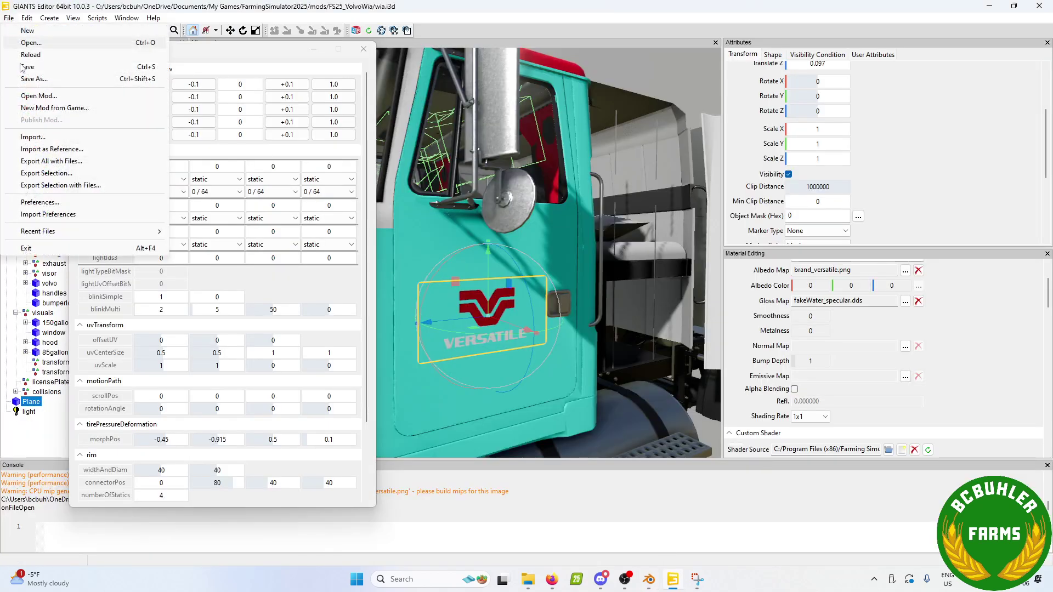
click(34, 138)
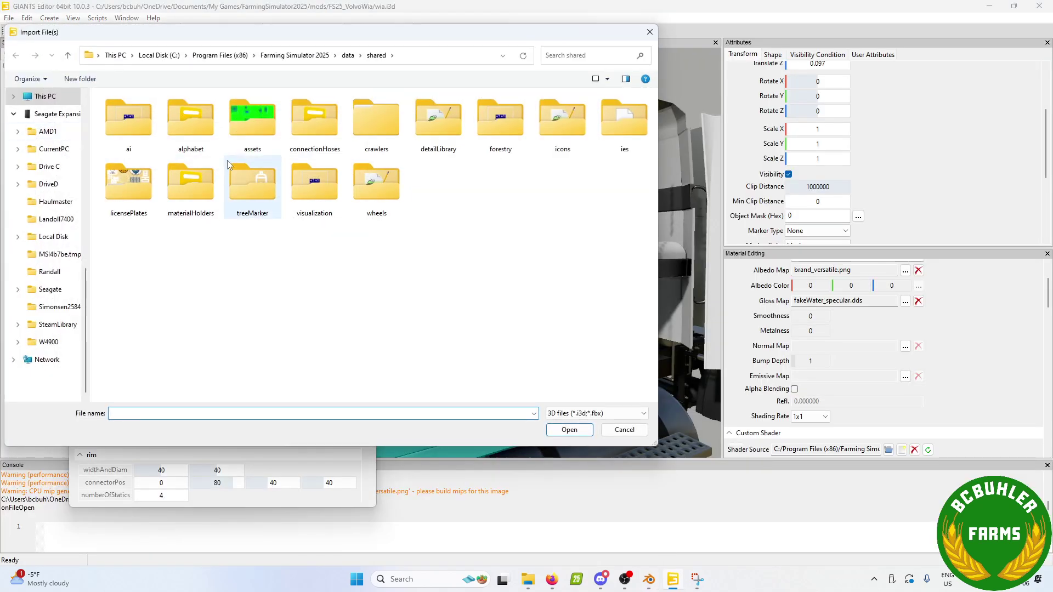
scroll(55, 165, up, 5)
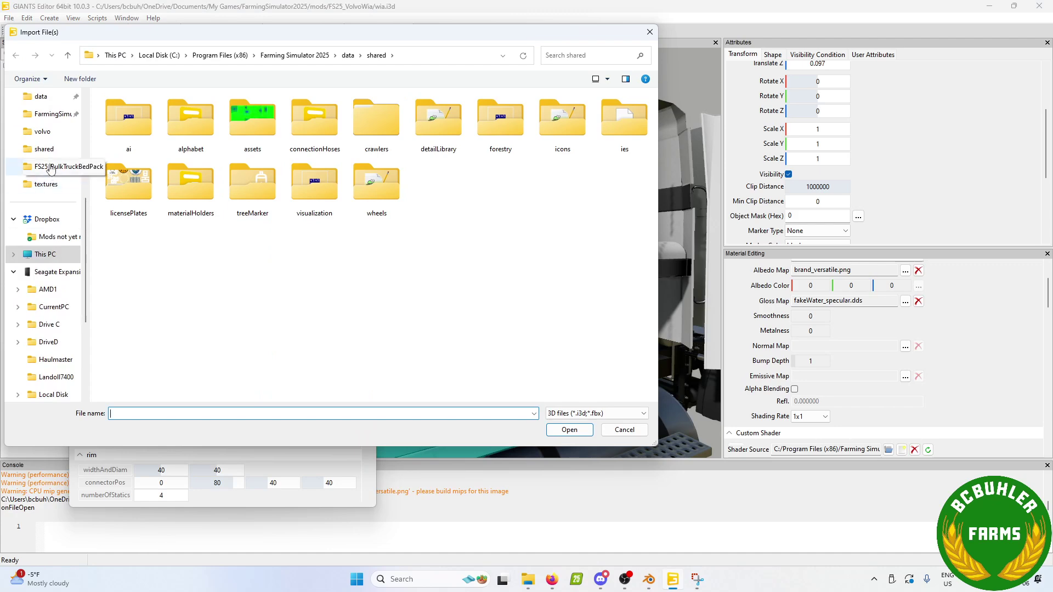
click(43, 131)
double_click(152, 330)
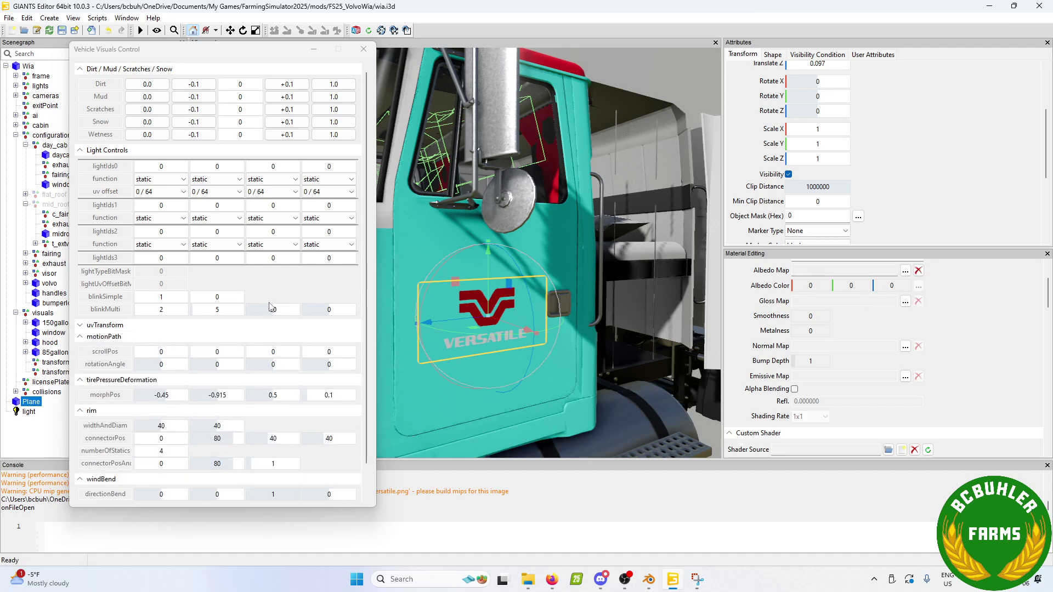
Step: Hide the older decal Plane and select the newly imported logo Plane
click(33, 401)
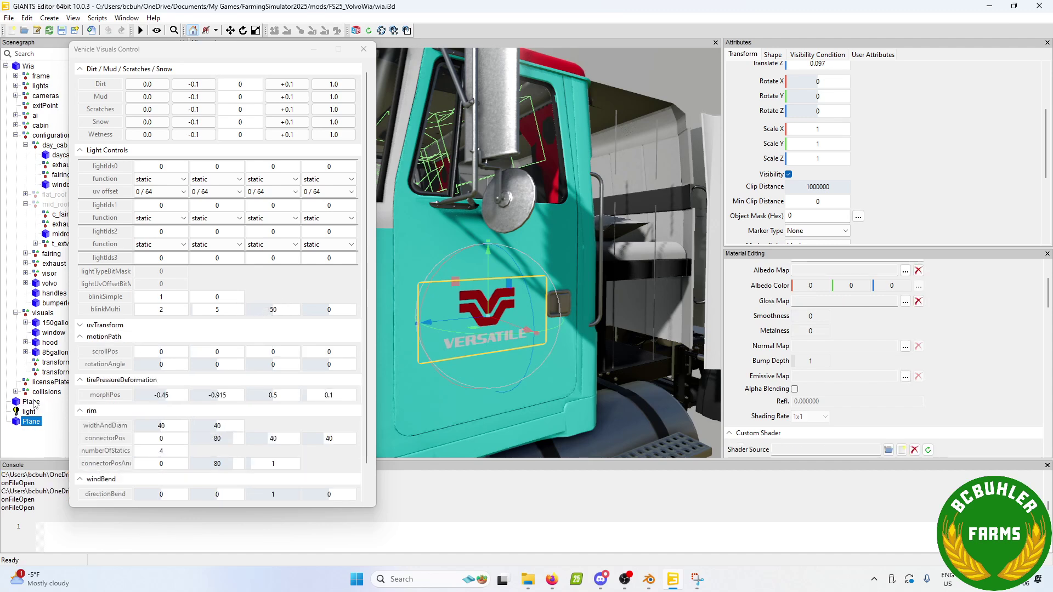
click(788, 174)
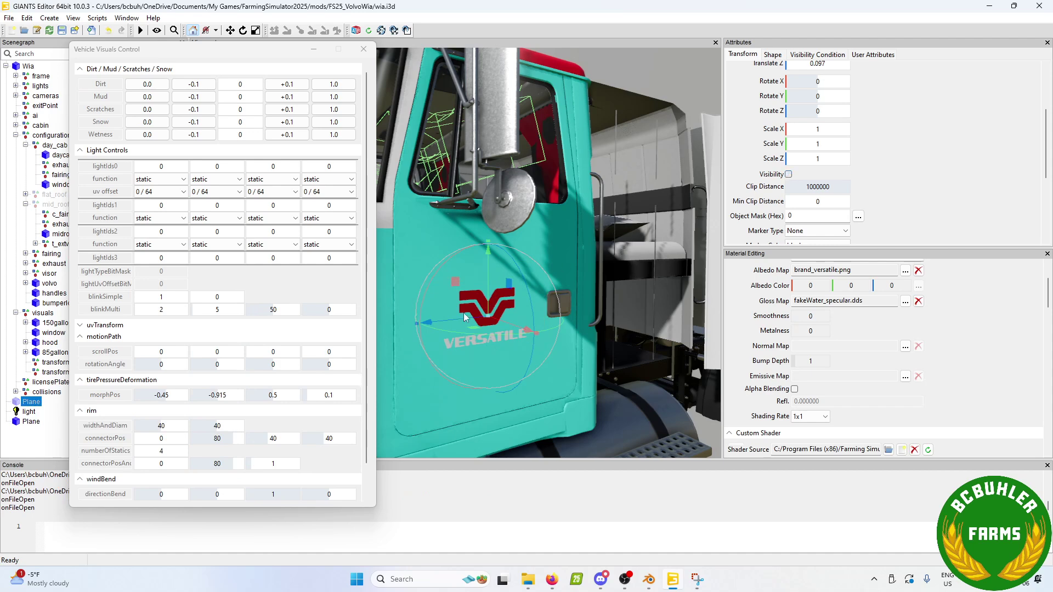
click(32, 421)
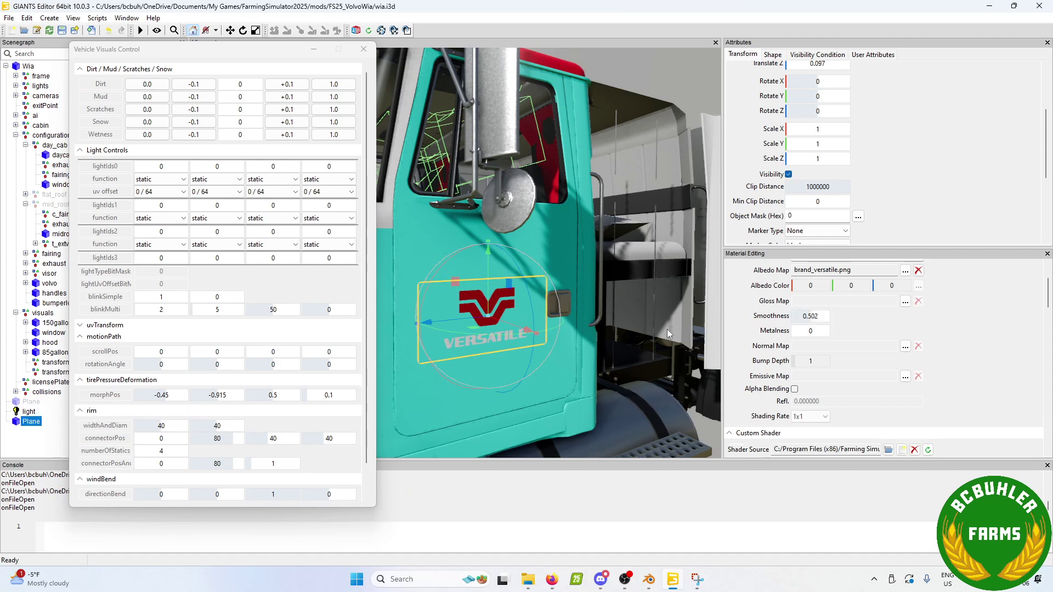
Step: Set the new plane's gloss map to cab_Vmask.dds from the FS25_VolvoWia textures folder
click(905, 301)
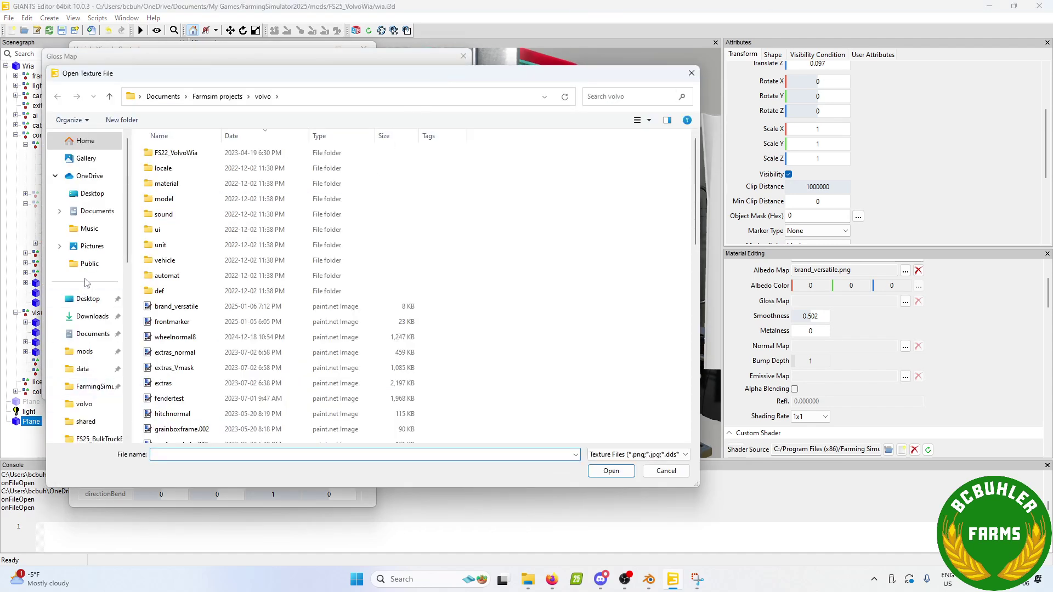
scroll(90, 341, down, 1)
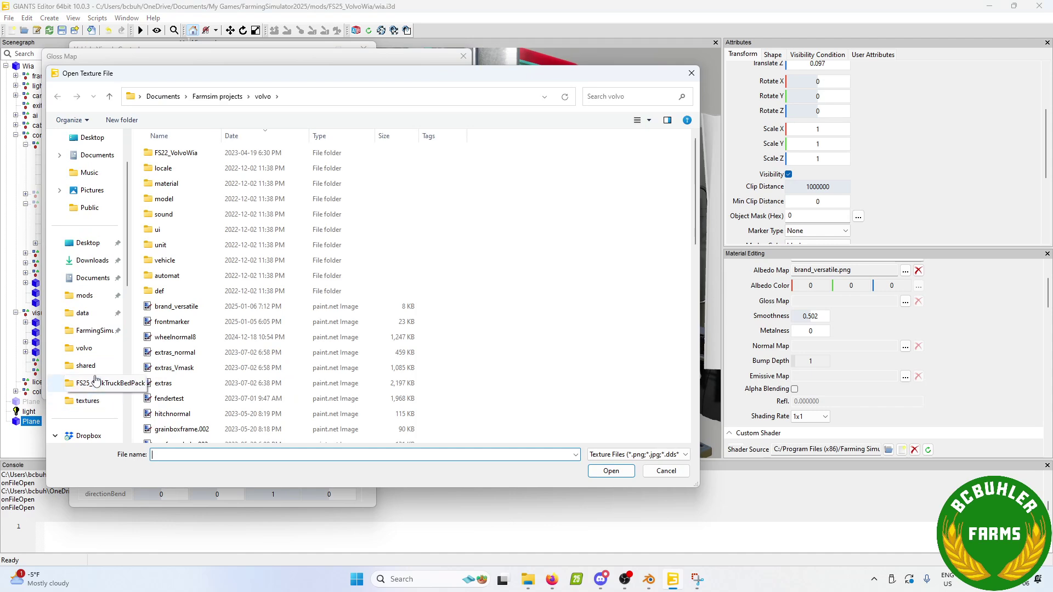
click(87, 402)
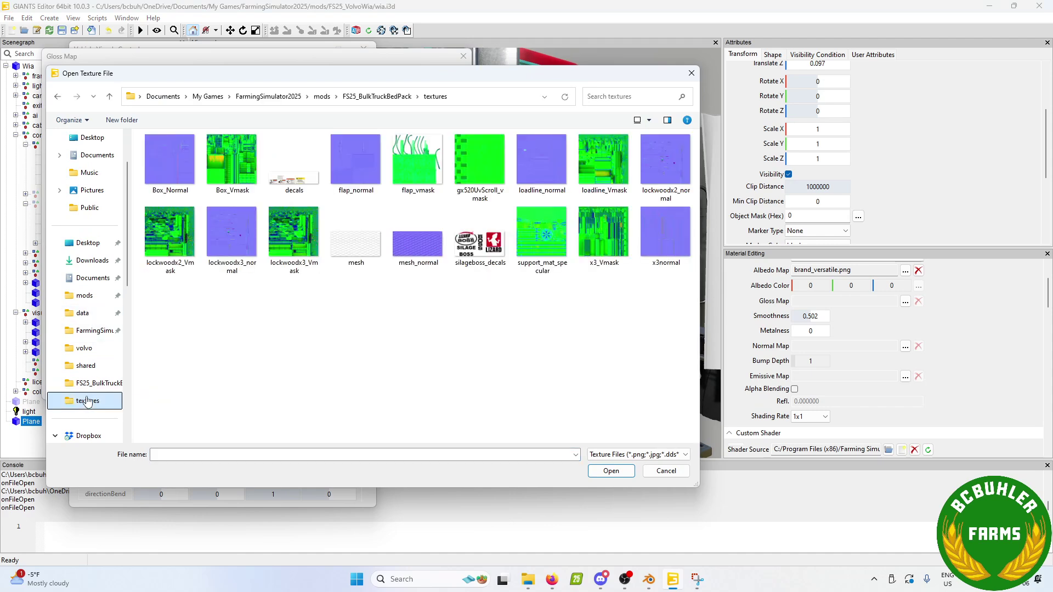
click(86, 301)
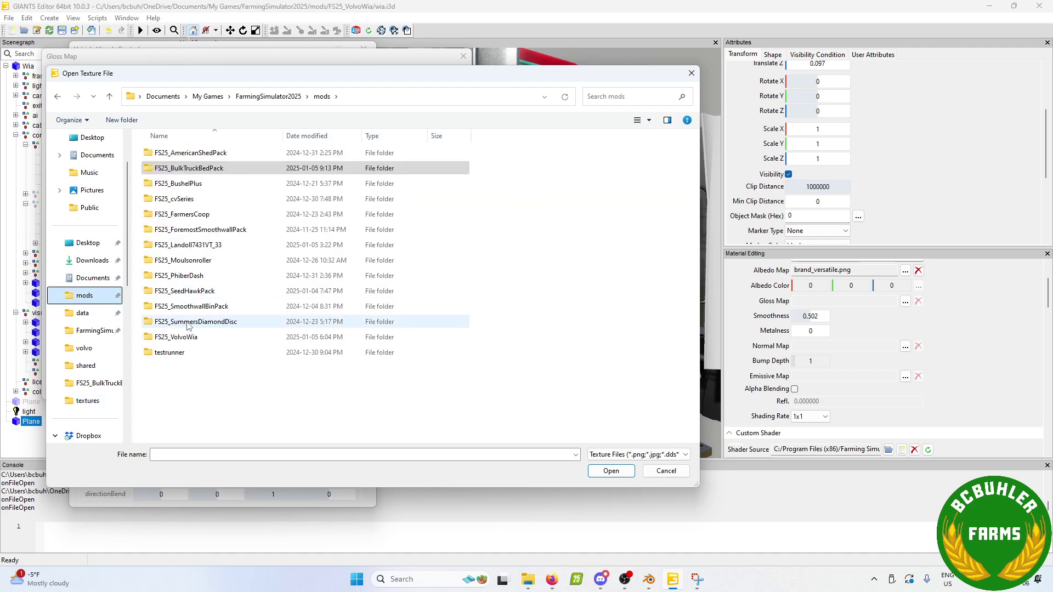
double_click(195, 338)
double_click(181, 168)
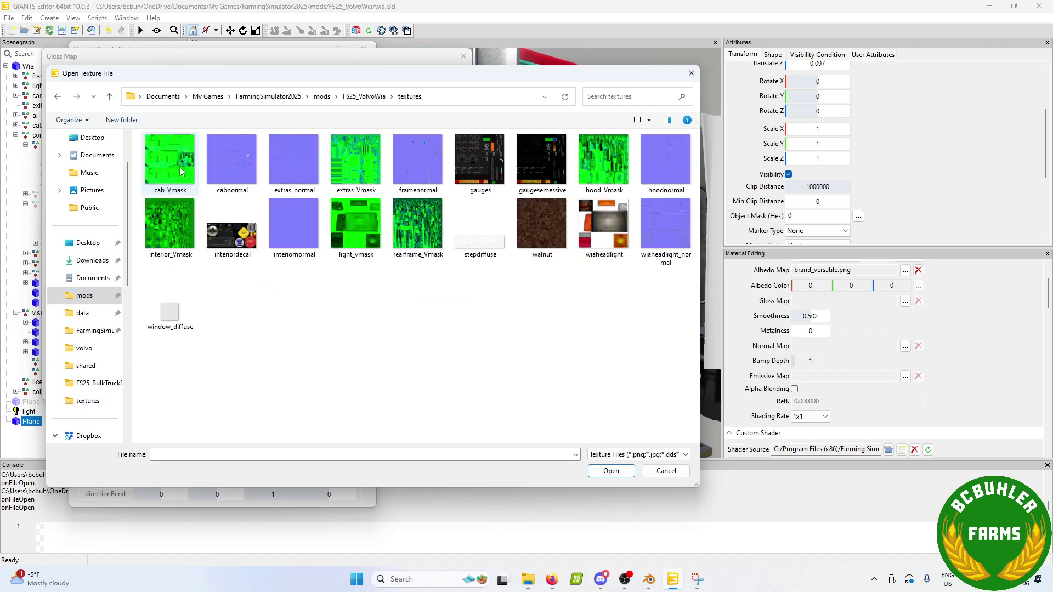
double_click(170, 165)
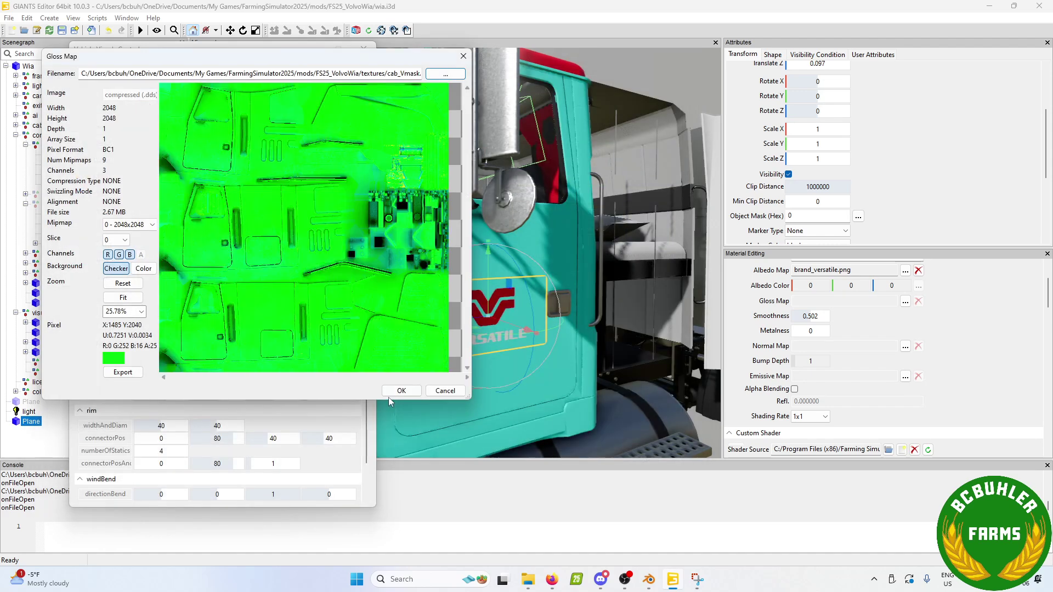
click(408, 392)
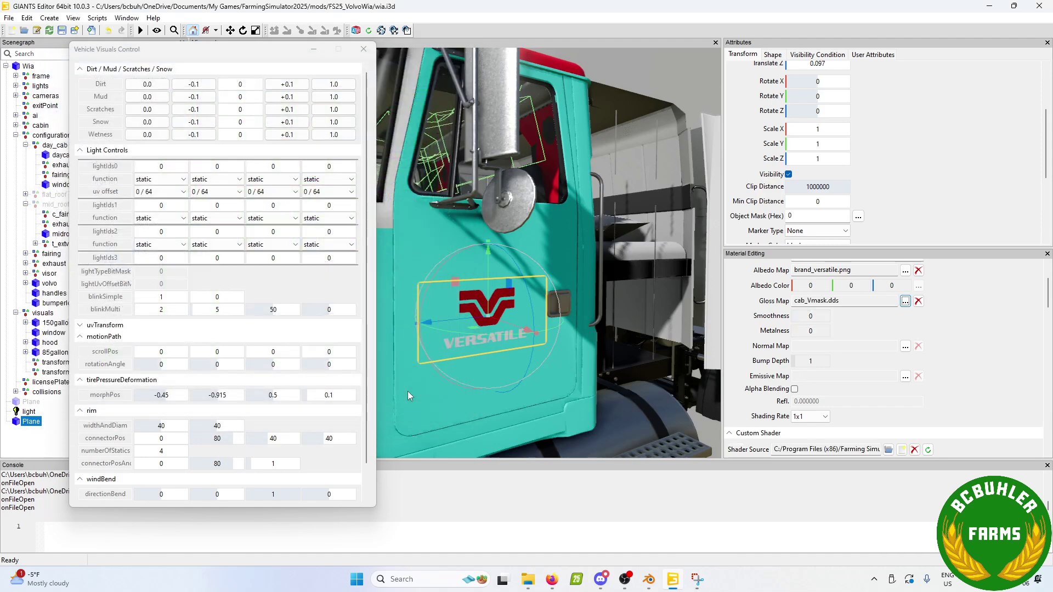
Step: Set the plane's normal map to cabnormal.dds
click(905, 347)
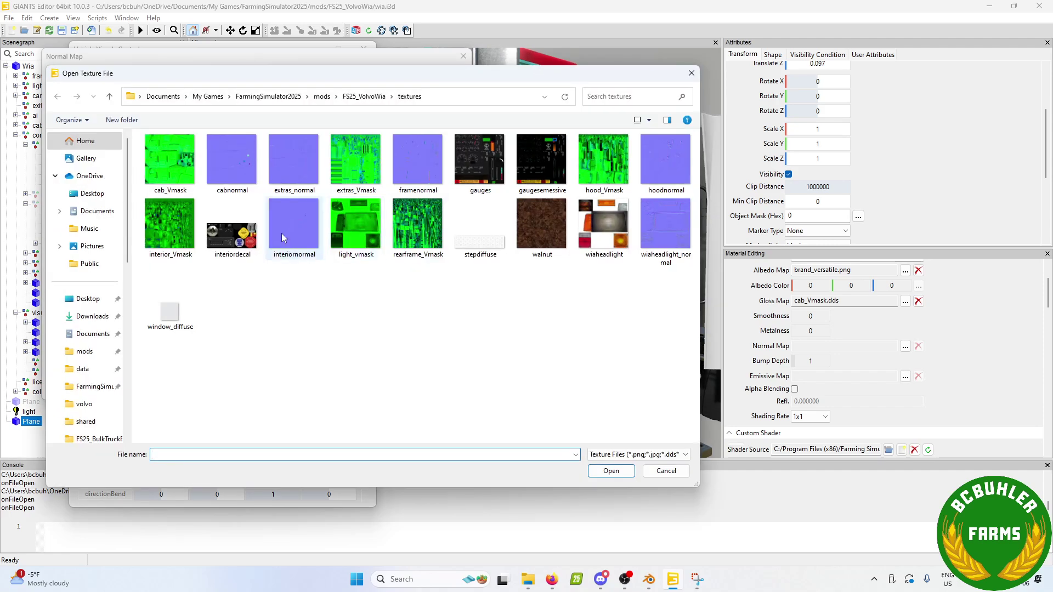
double_click(250, 165)
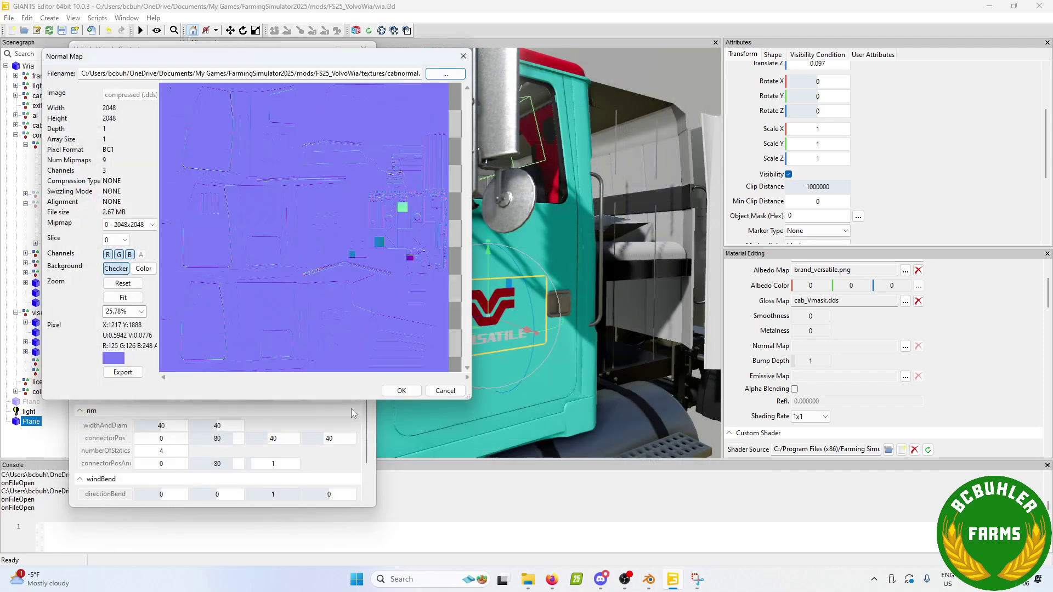
click(400, 391)
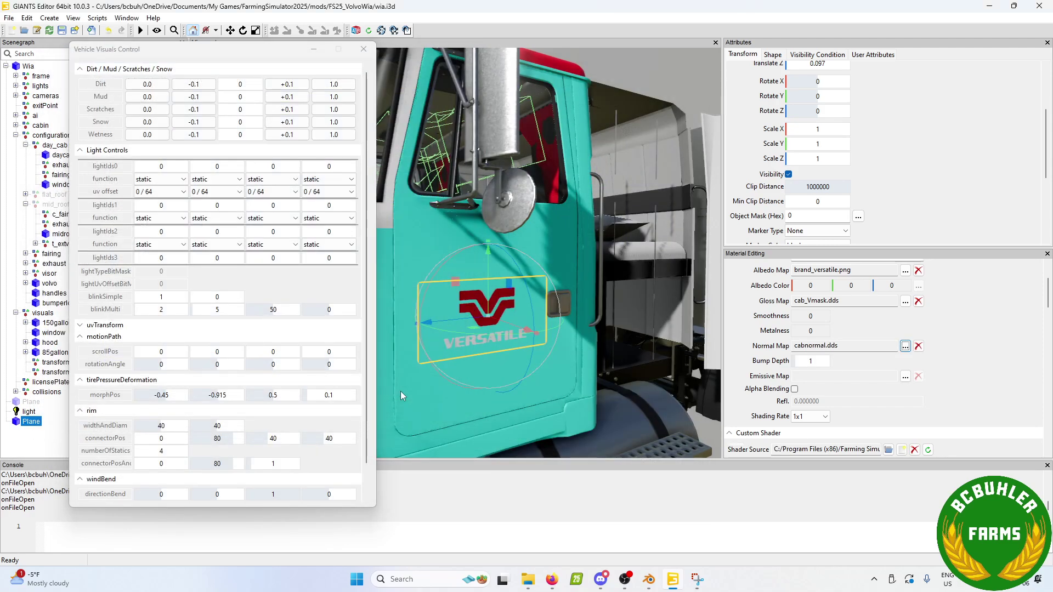
Step: Set cab Dirt to 1.0 and switch the logo plane's Variation to vmaskUV2_normalUV3
click(333, 84)
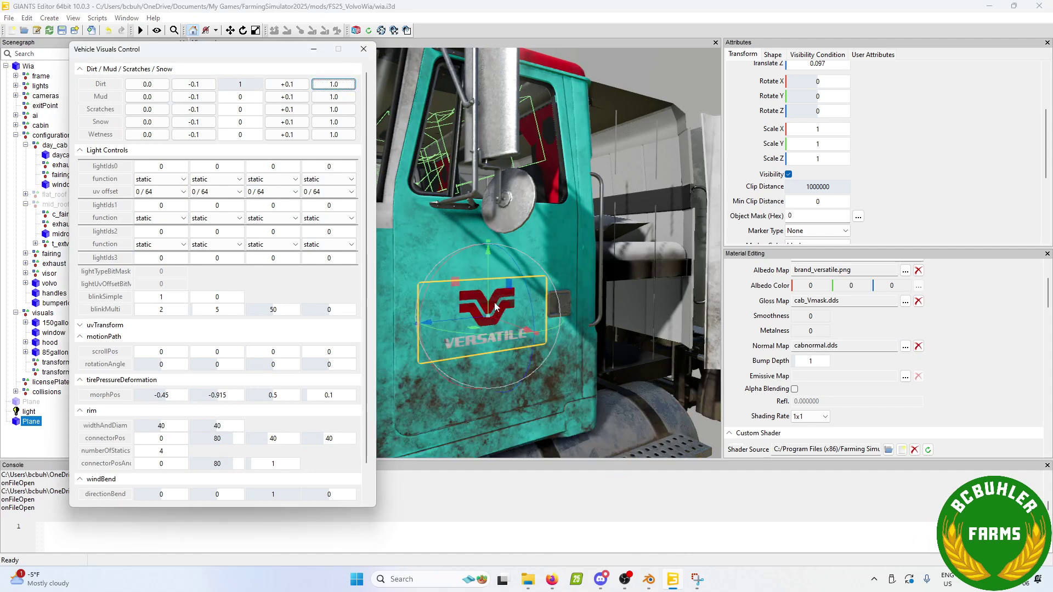
middle_drag(495, 307, 546, 382)
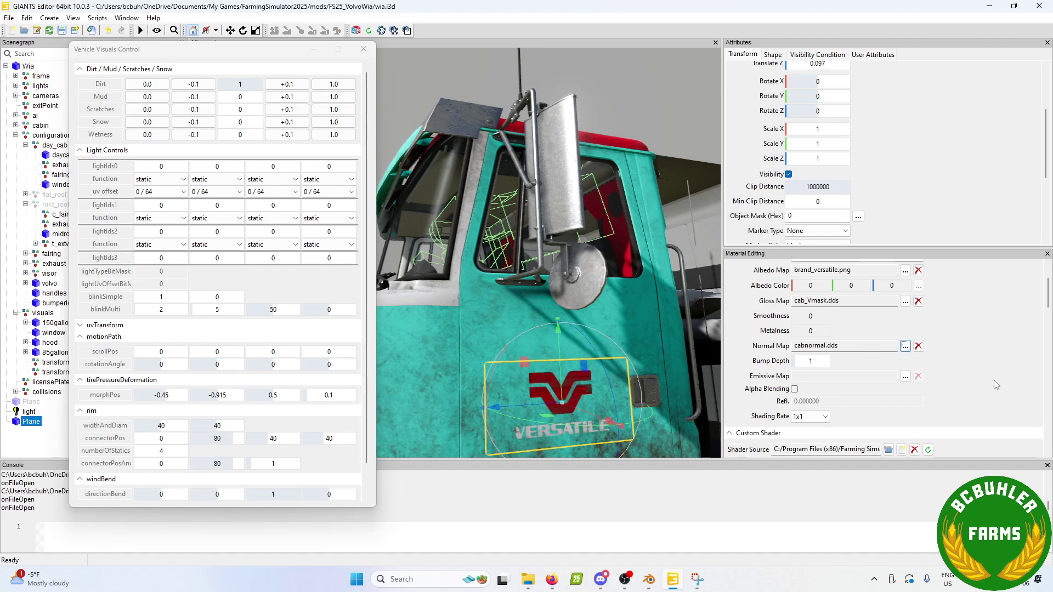
scroll(996, 386, down, 1)
click(891, 432)
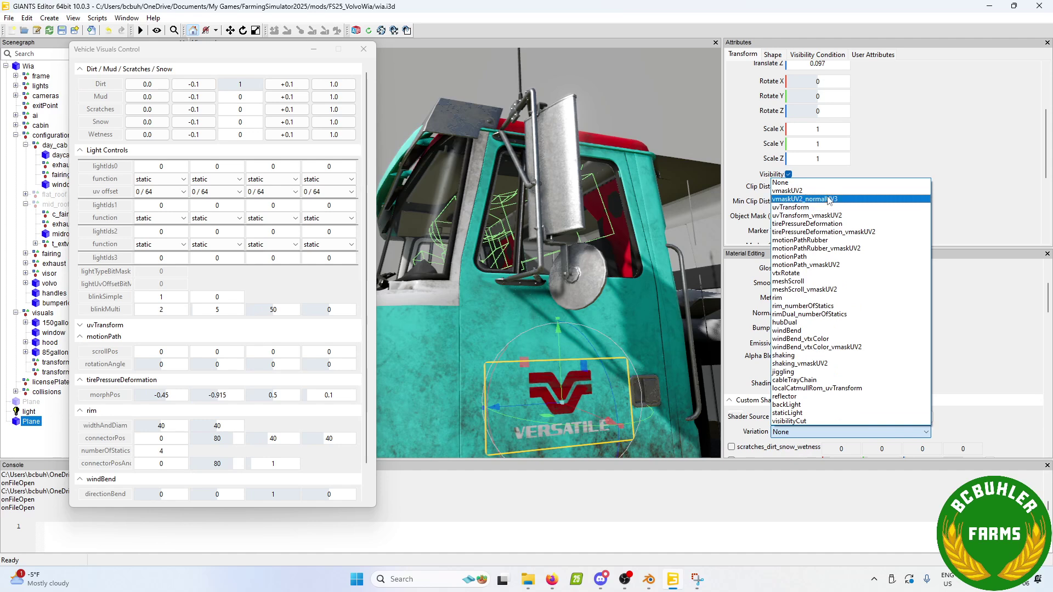
click(828, 199)
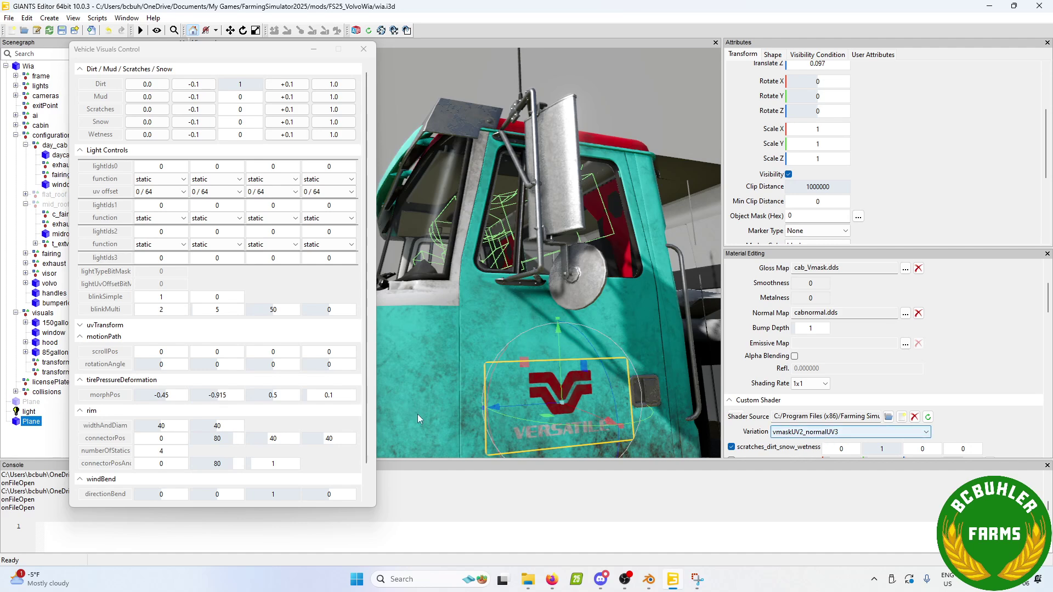
click(40, 433)
scroll(543, 315, up, 6)
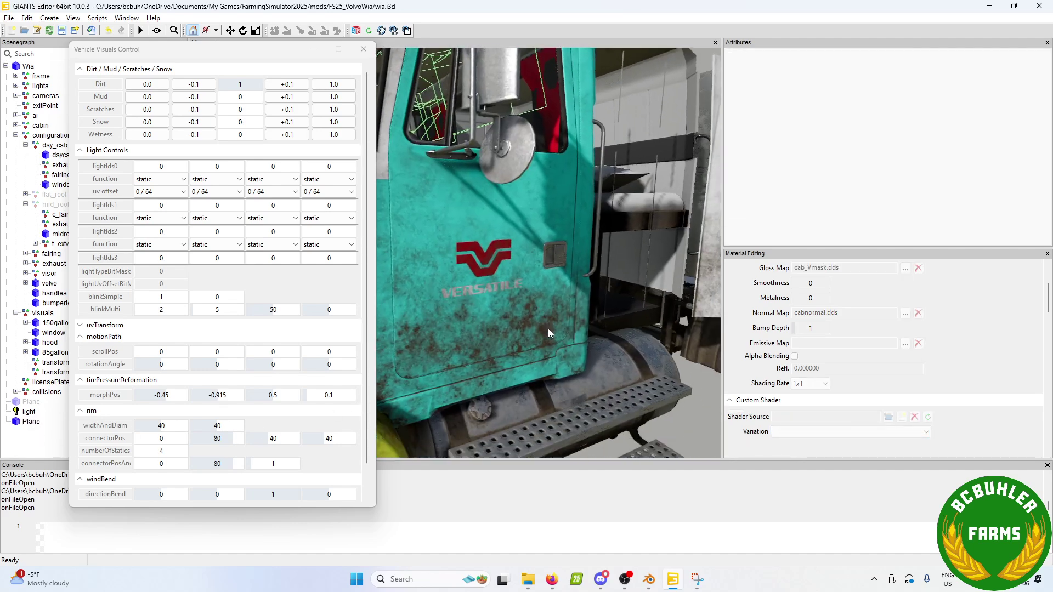
scroll(551, 298, down, 2)
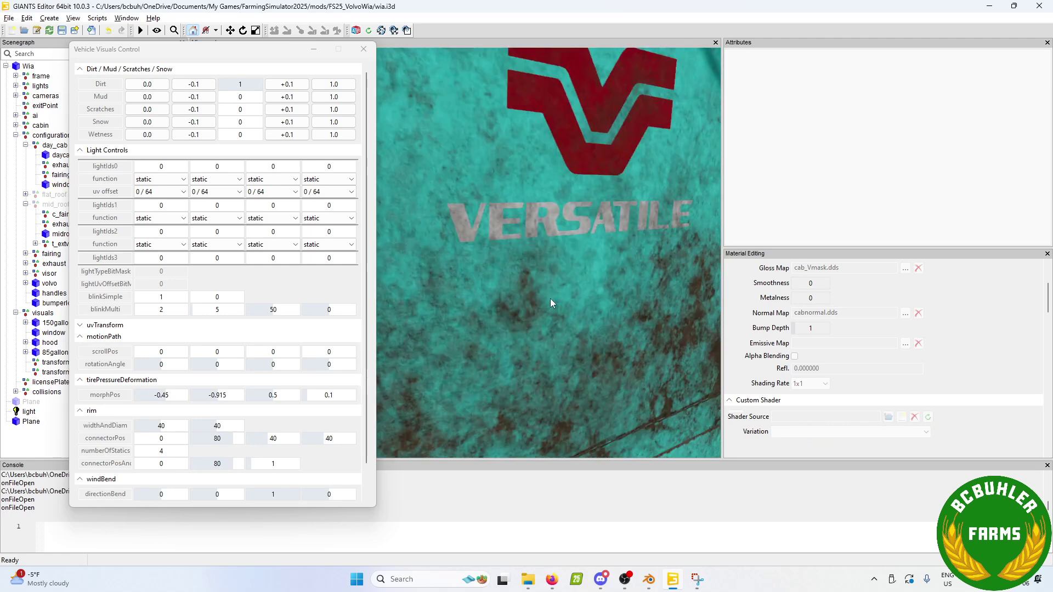
middle_drag(551, 298, 502, 254)
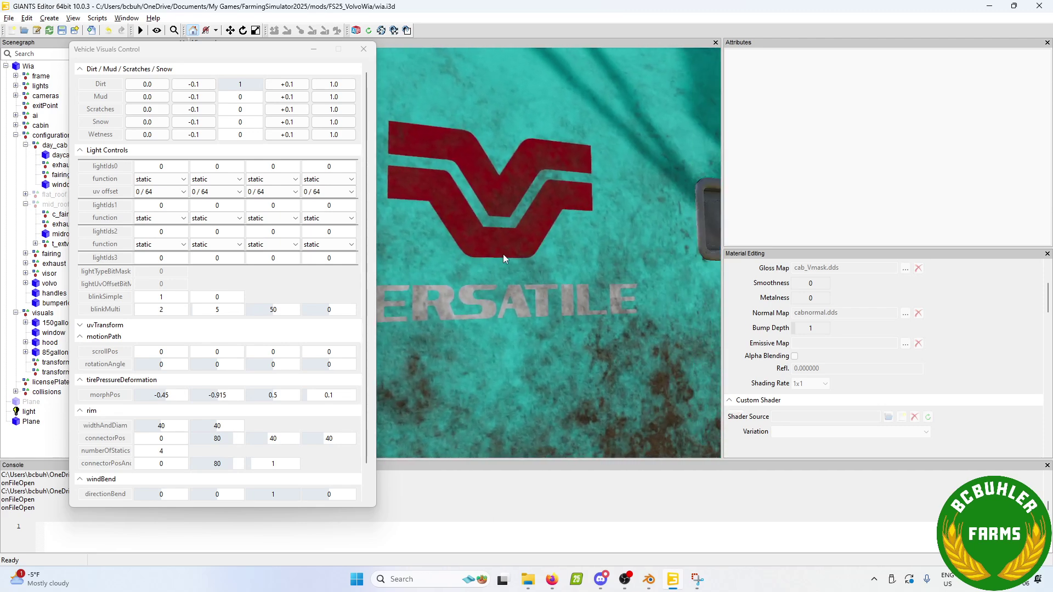
scroll(624, 287, down, 3)
scroll(501, 261, up, 5)
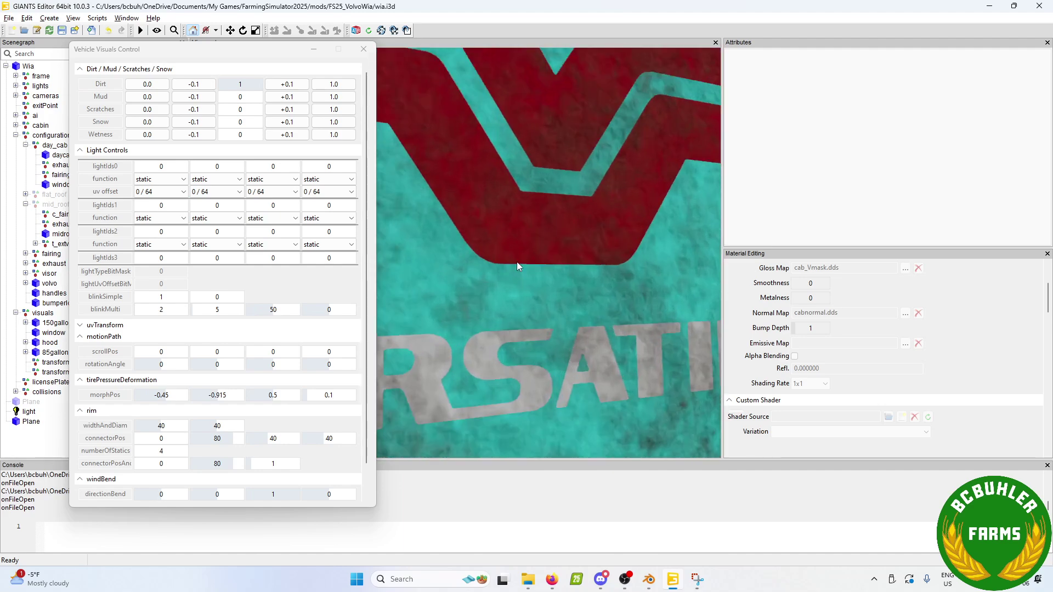
middle_drag(515, 262, 554, 212)
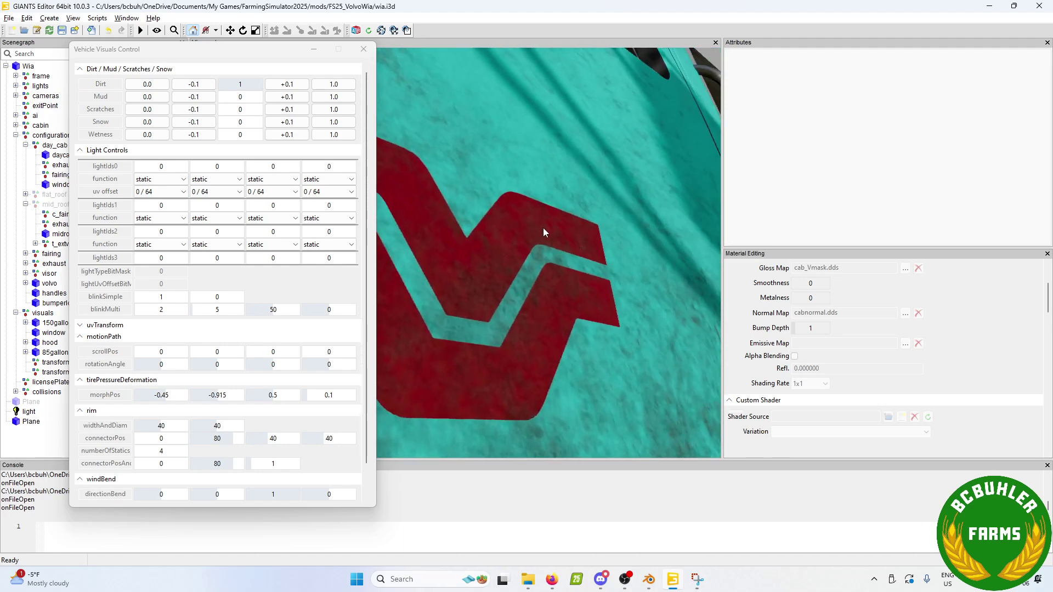
scroll(567, 249, down, 4)
middle_drag(567, 249, 554, 225)
scroll(512, 260, up, 2)
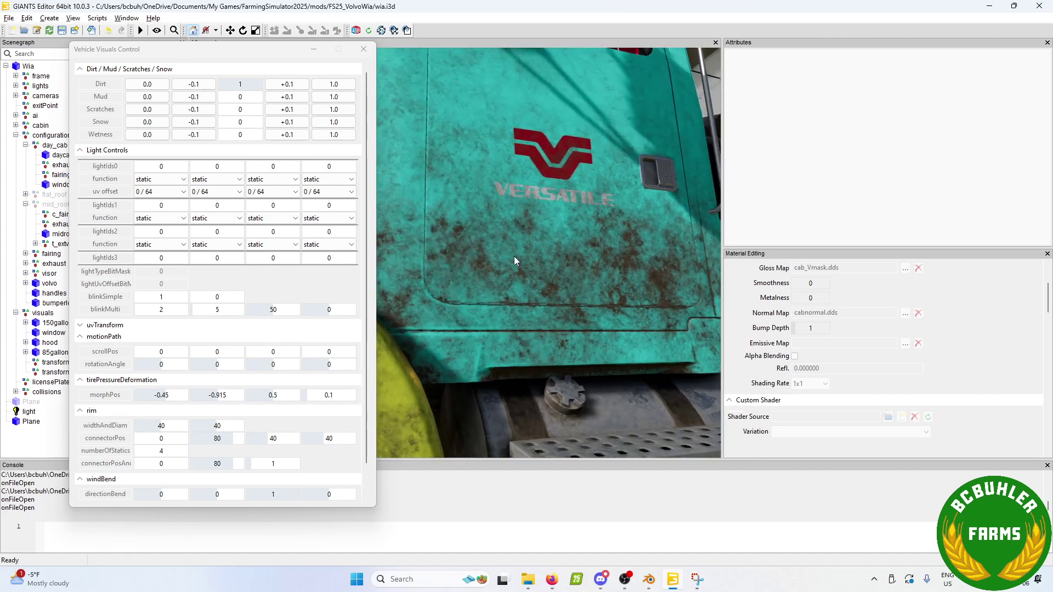
middle_drag(514, 255, 514, 261)
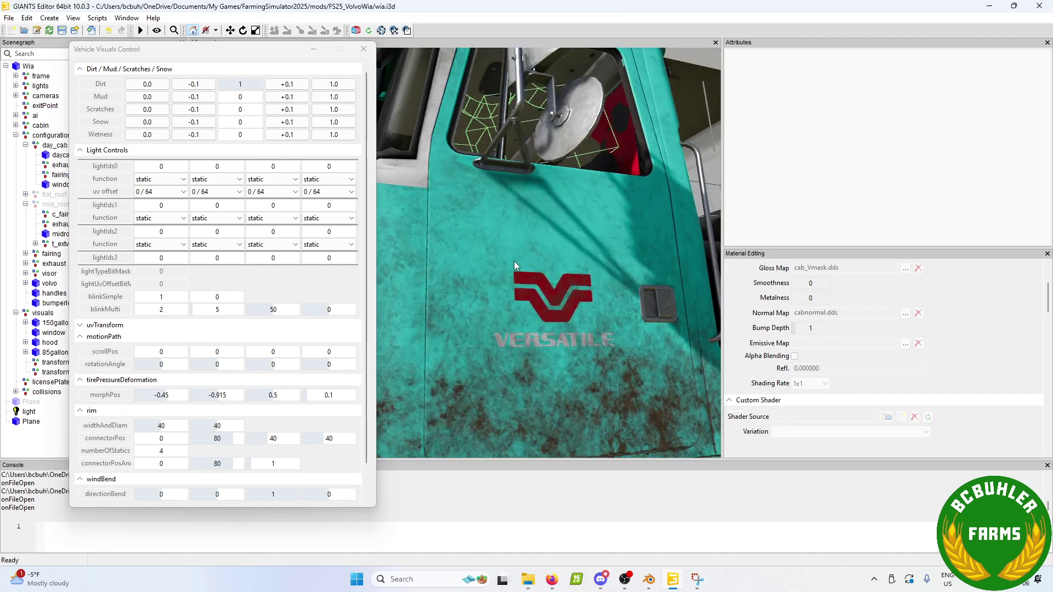